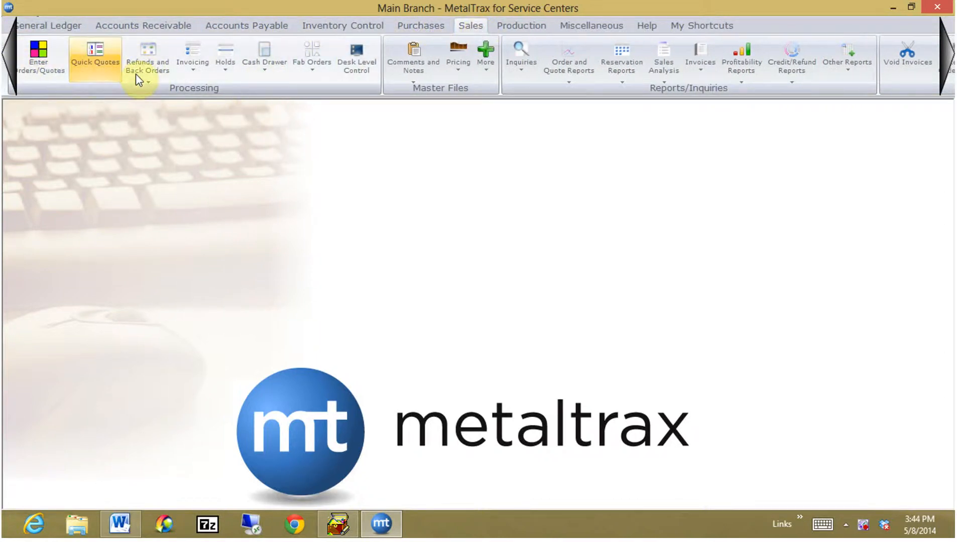
Start a new sales order entry of type Quote, keeping the default quote date, inside salesperson and MAIN warehouse.
{"action": "left_click", "coordinate": [37, 65]}
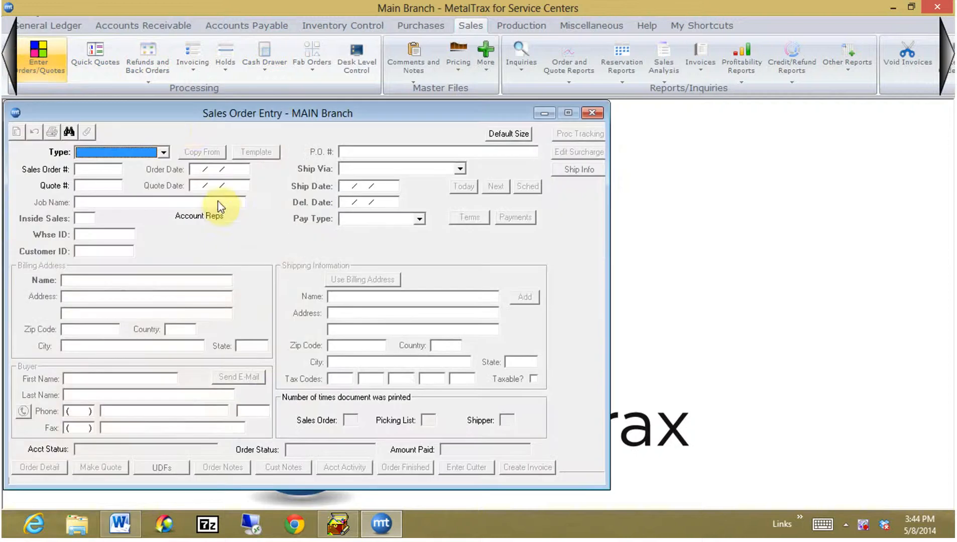
{"action": "left_click_drag", "start_coordinate": [192, 117], "coordinate": [307, 119]}
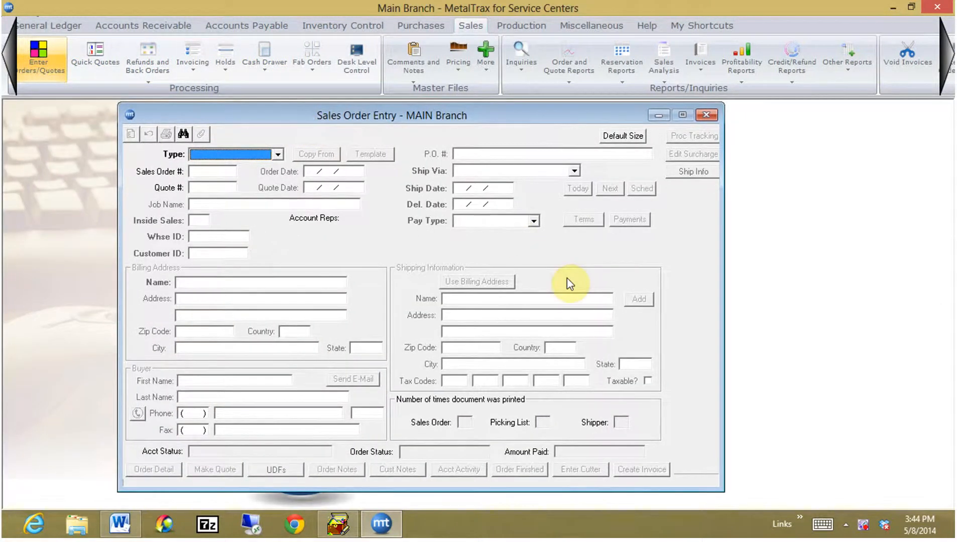
{"action": "key", "text": "q"}
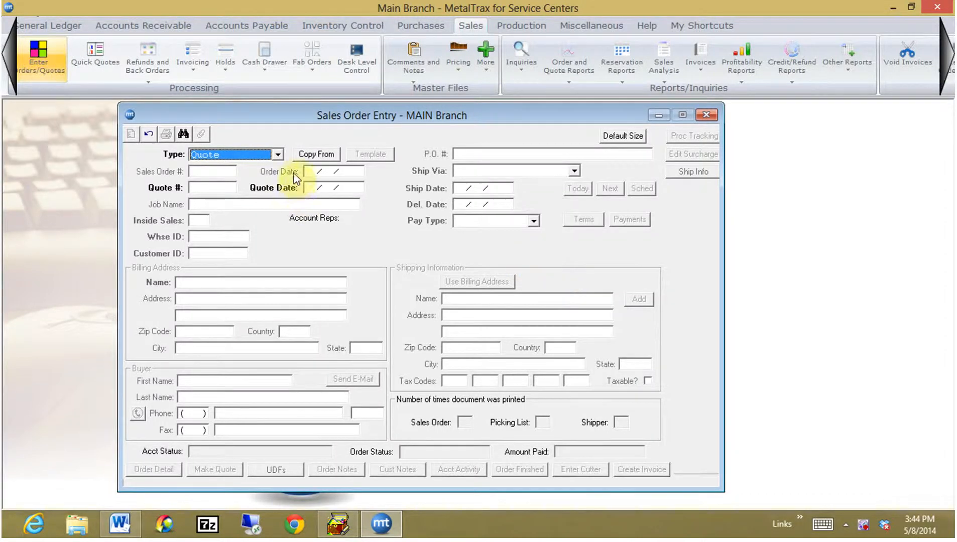
{"action": "left_click", "coordinate": [277, 153]}
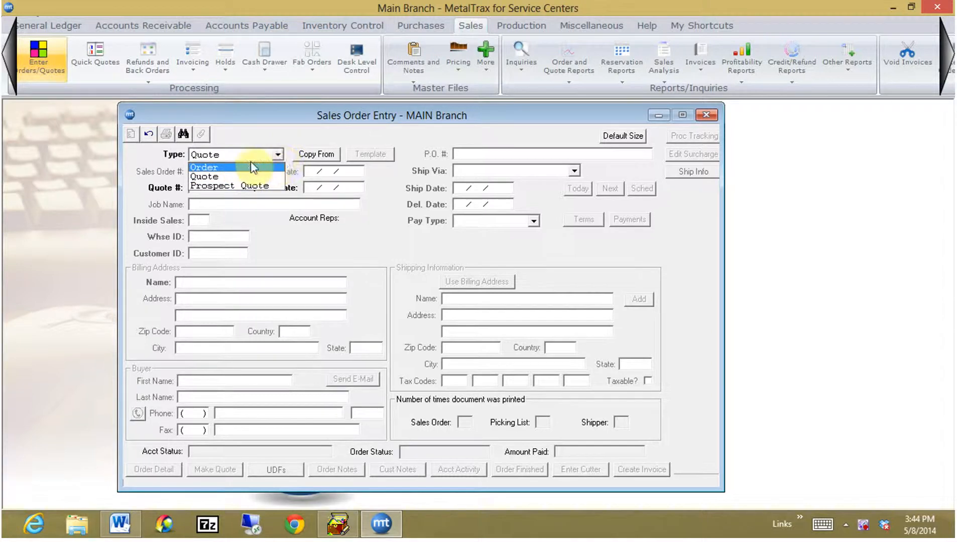
{"action": "left_click", "coordinate": [213, 176]}
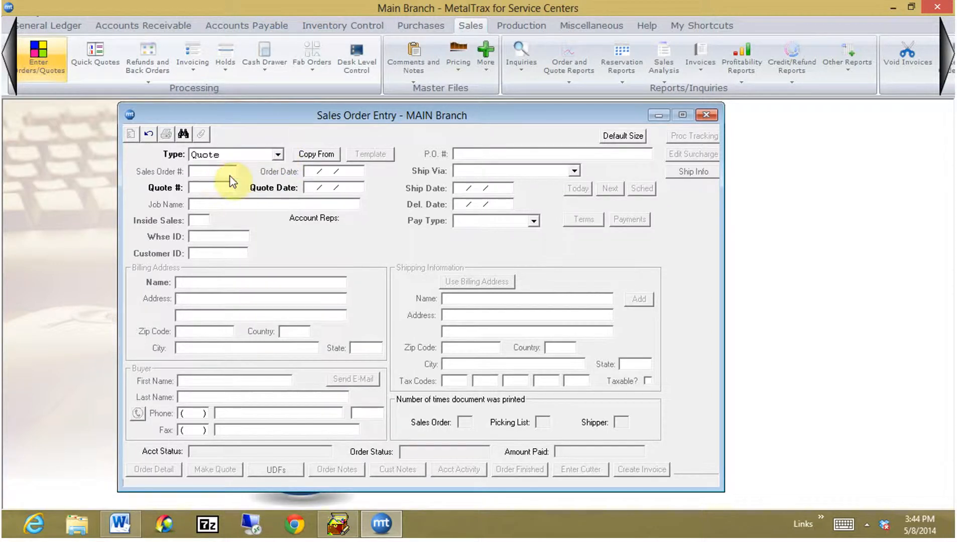
{"action": "key", "text": "Tab"}
{"action": "key", "text": "Tab"}
{"action": "key", "text": "Tab"}
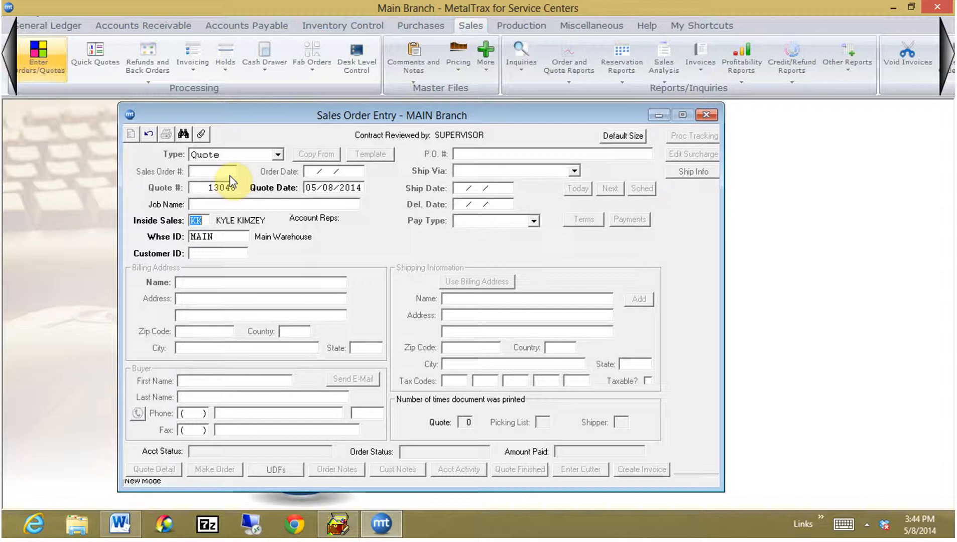
{"action": "key", "text": "Return"}
{"action": "key", "text": "Return"}
{"action": "type", "text": "A"}
{"action": "left_click", "coordinate": [229, 175]}
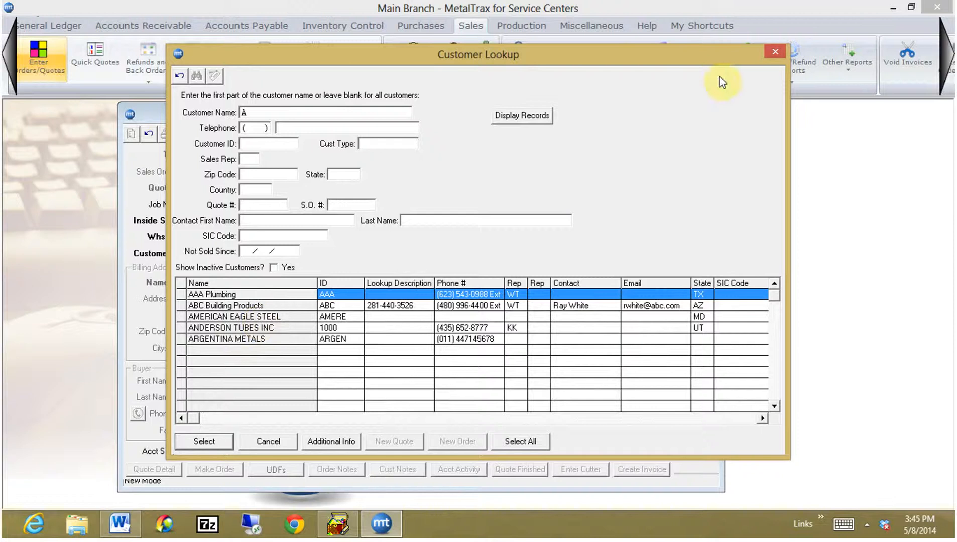
{"action": "left_click", "coordinate": [779, 52]}
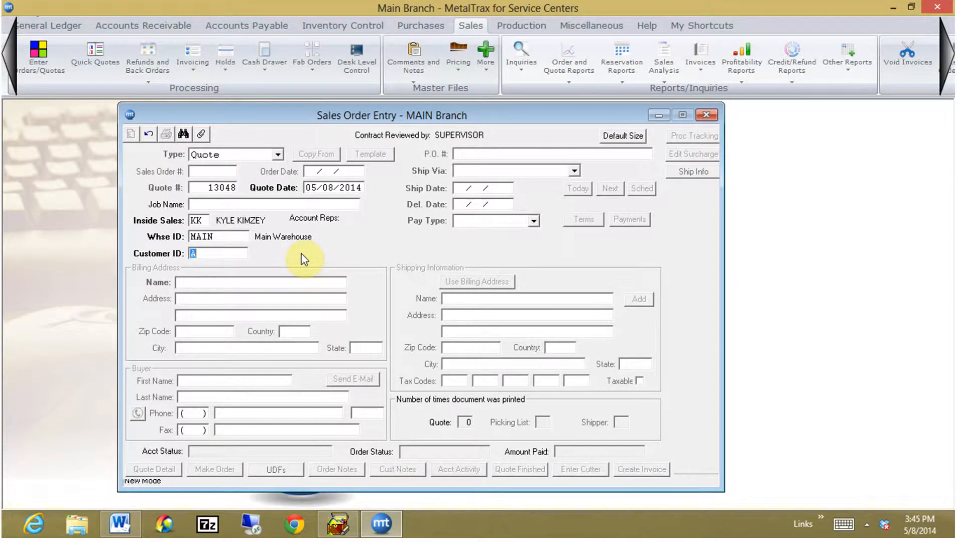
Look up customers beginning with AB, assign ABC Building Products to the quote, and set its shipping method to OUR TRUCK.
{"action": "type", "text": "AB"}
{"action": "key", "text": "Return"}
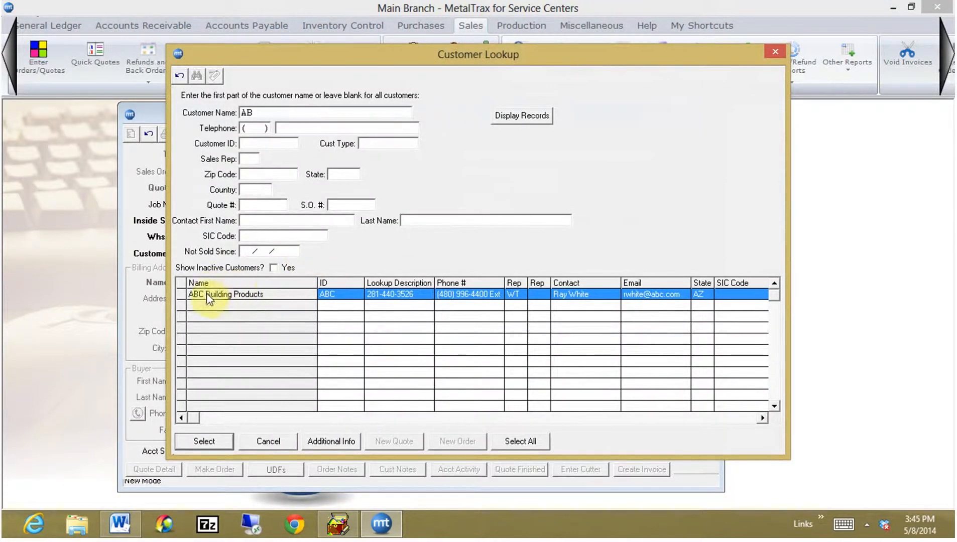
{"action": "left_click", "coordinate": [195, 440]}
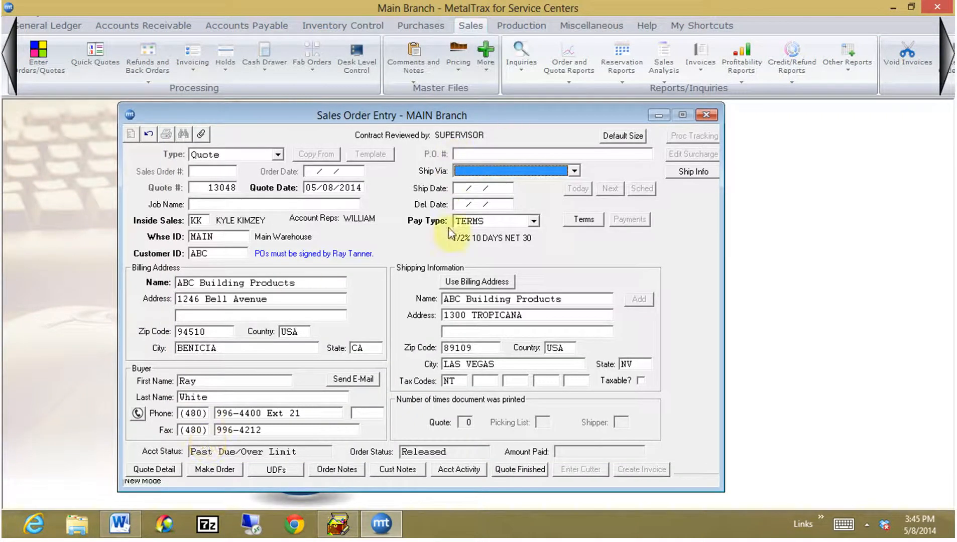
{"action": "left_click", "coordinate": [574, 171]}
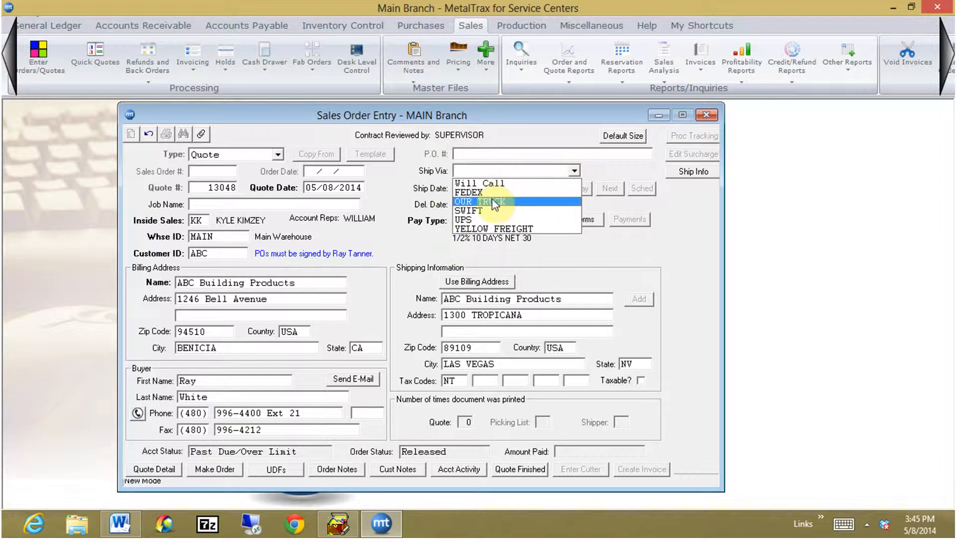
{"action": "left_click", "coordinate": [494, 202]}
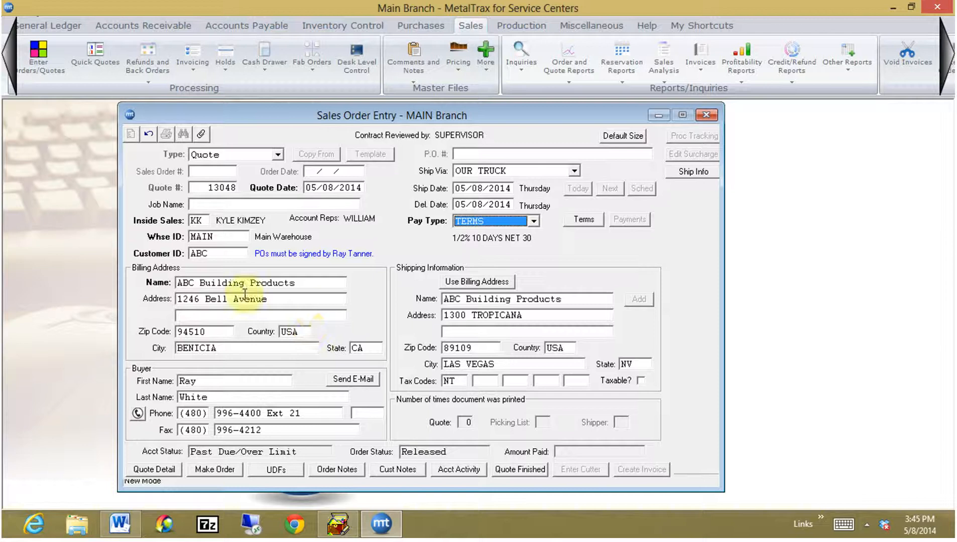
Look up the saved shipping addresses for ABC Building Products without selecting one.
{"action": "left_click", "coordinate": [462, 299]}
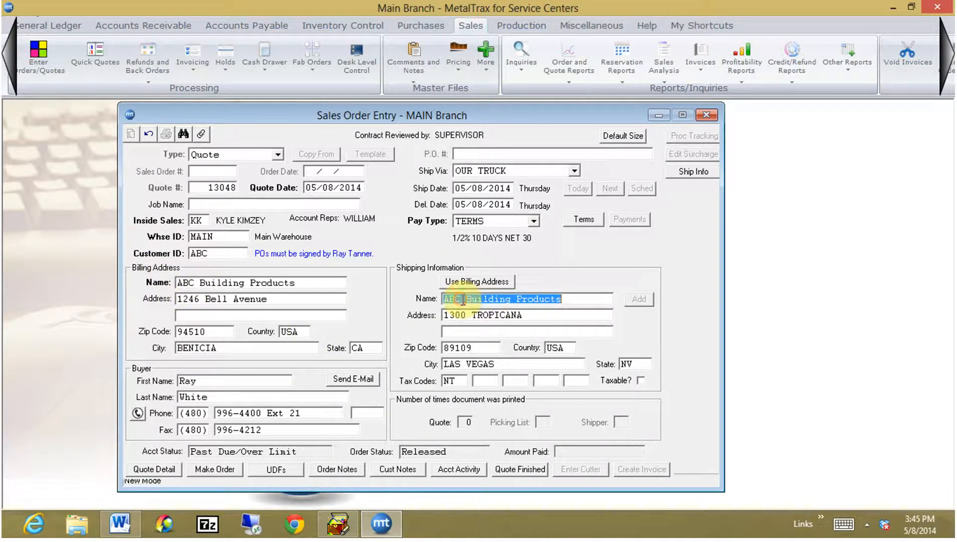
{"action": "left_click", "coordinate": [184, 135]}
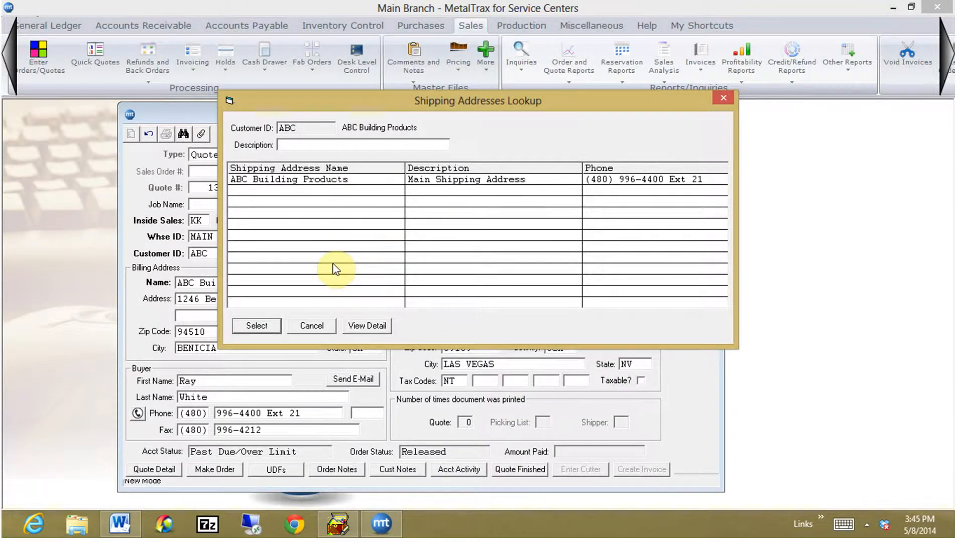
{"action": "left_click", "coordinate": [722, 100]}
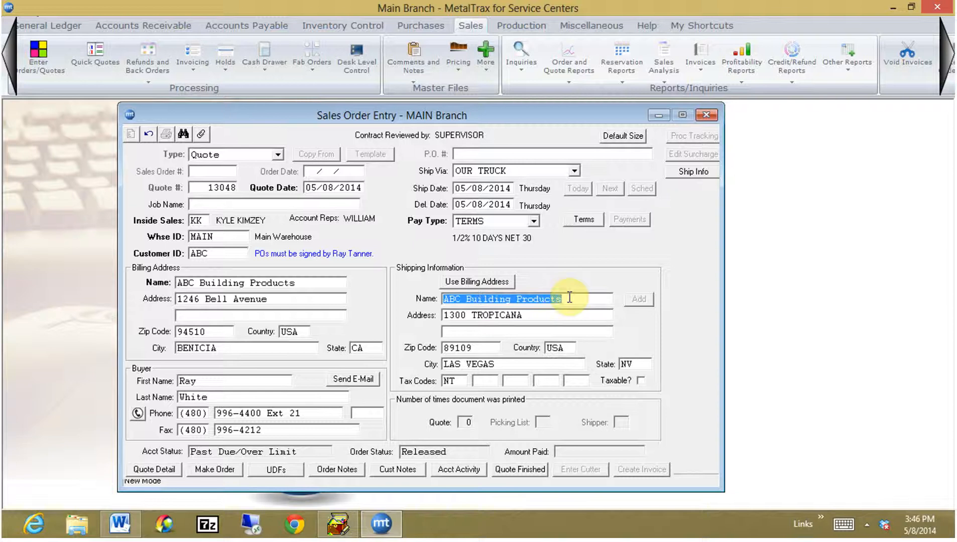
Replace the ship-to name on the quote with BBB WELDING.
{"action": "type", "text": "BBB"}
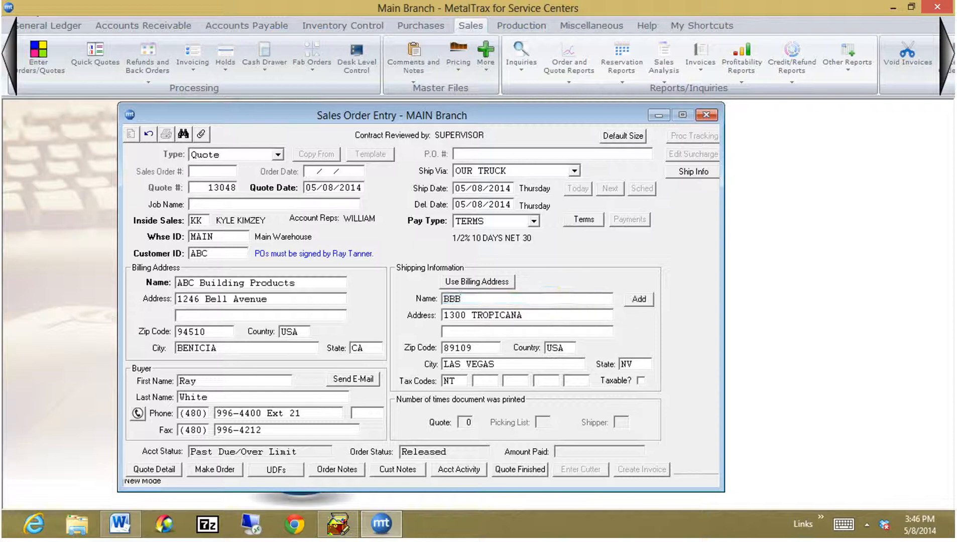
{"action": "type", "text": " WELDING"}
{"action": "key", "text": "BackSpace"}
{"action": "key", "text": "BackSpace"}
{"action": "key", "text": "BackSpace"}
{"action": "key", "text": "BackSpace"}
{"action": "key", "text": "BackSpace"}
{"action": "key", "text": "BackSpace"}
{"action": "type", "text": "ELDING"}
{"action": "key", "text": "Tab"}
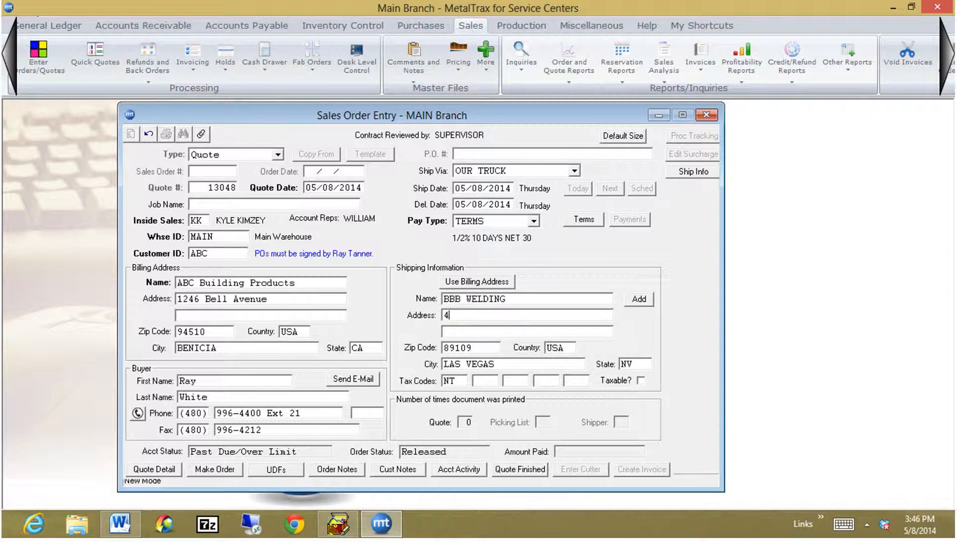
Enter the new ship-to street address and zip code in the shipping information.
{"action": "key", "text": "Tab"}
{"action": "key", "text": "Tab"}
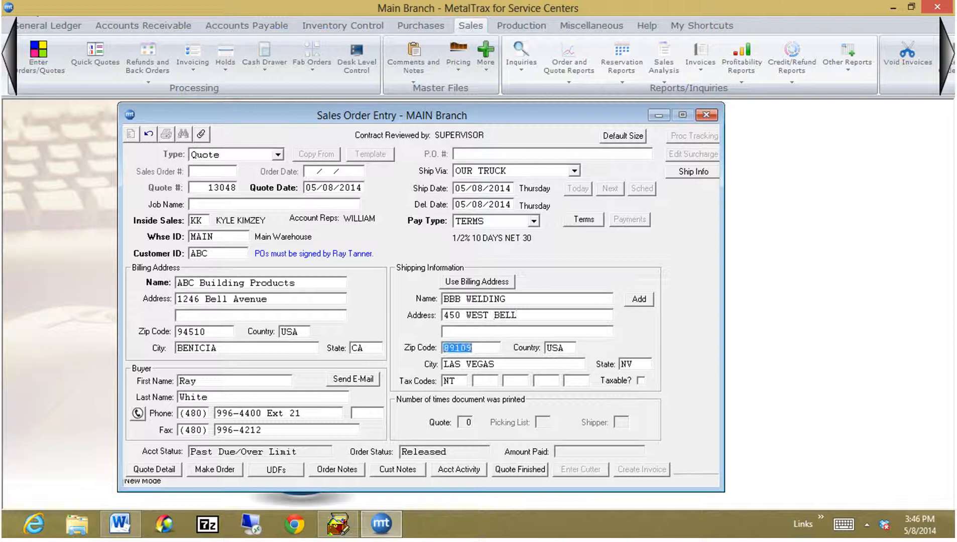
{"action": "type", "text": "847"}
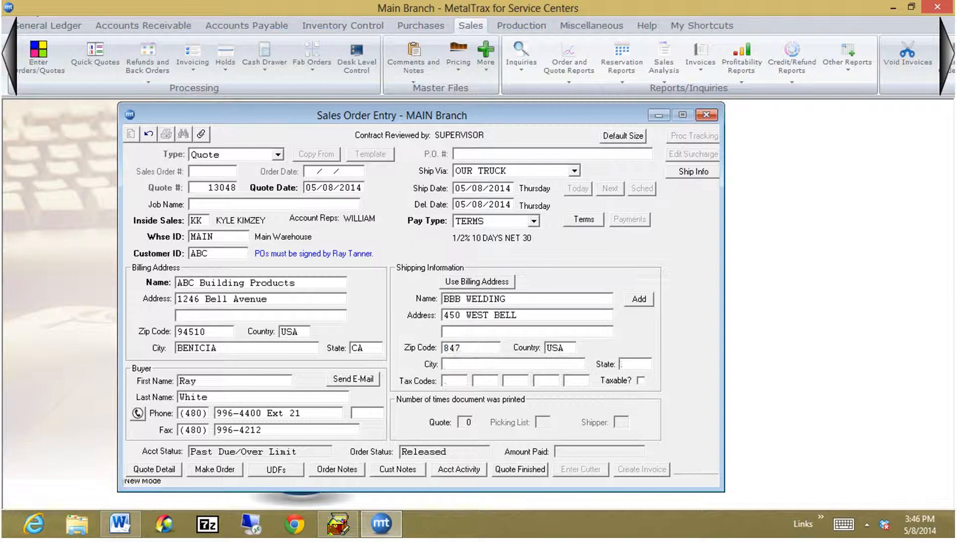
{"action": "type", "text": "80"}
{"action": "key", "text": "Tab"}
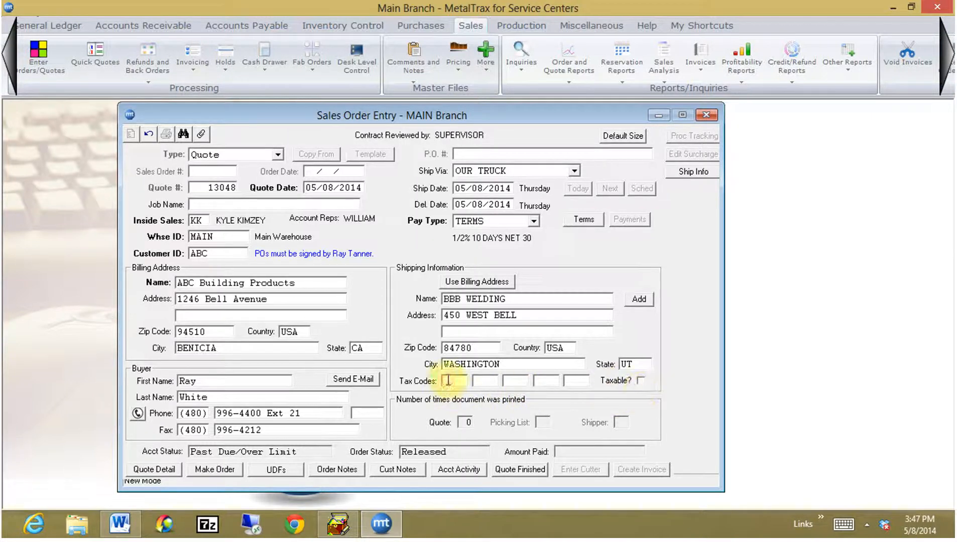
Set the first shipping tax code to UT and mark the quote as taxable.
{"action": "type", "text": "UTH"}
{"action": "key", "text": "BackSpace"}
{"action": "key", "text": "Tab"}
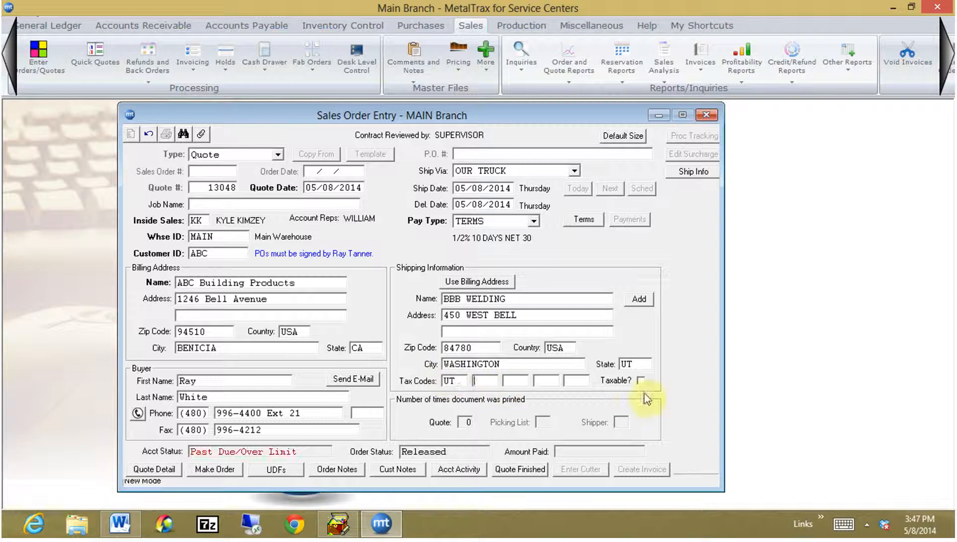
{"action": "left_click", "coordinate": [641, 381]}
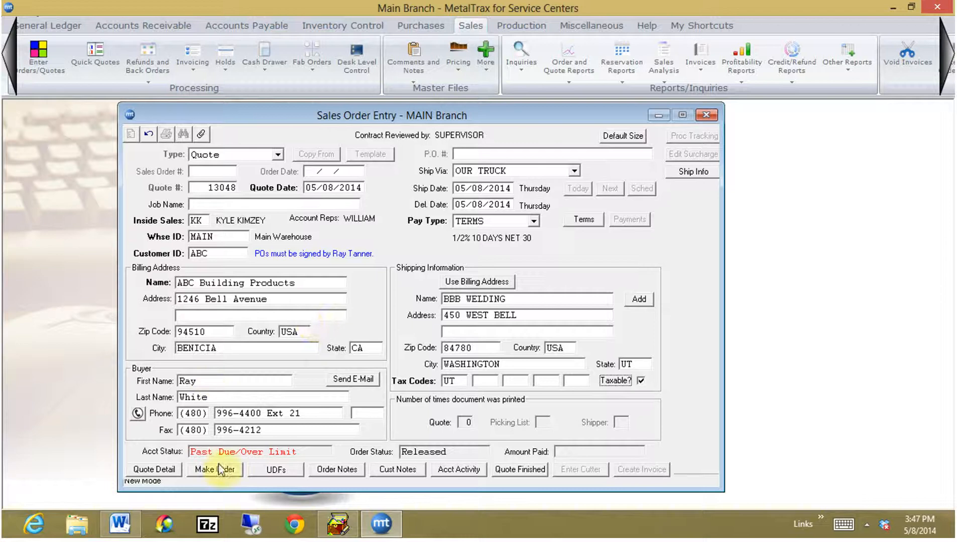
Open the quote's line details and add a new MAIN warehouse line for item PL1-010, found by looking up PL.
{"action": "left_click", "coordinate": [160, 475]}
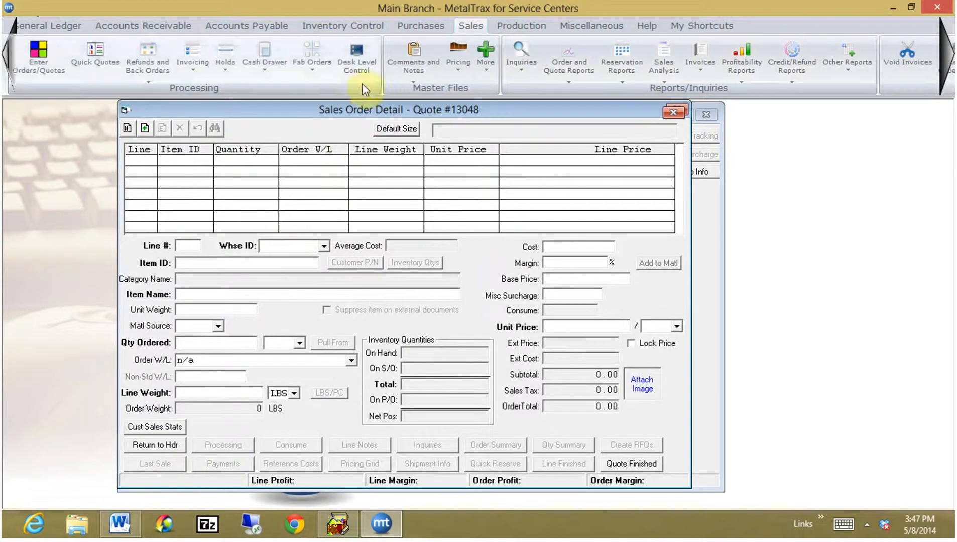
{"action": "left_click_drag", "start_coordinate": [377, 109], "coordinate": [380, 133]}
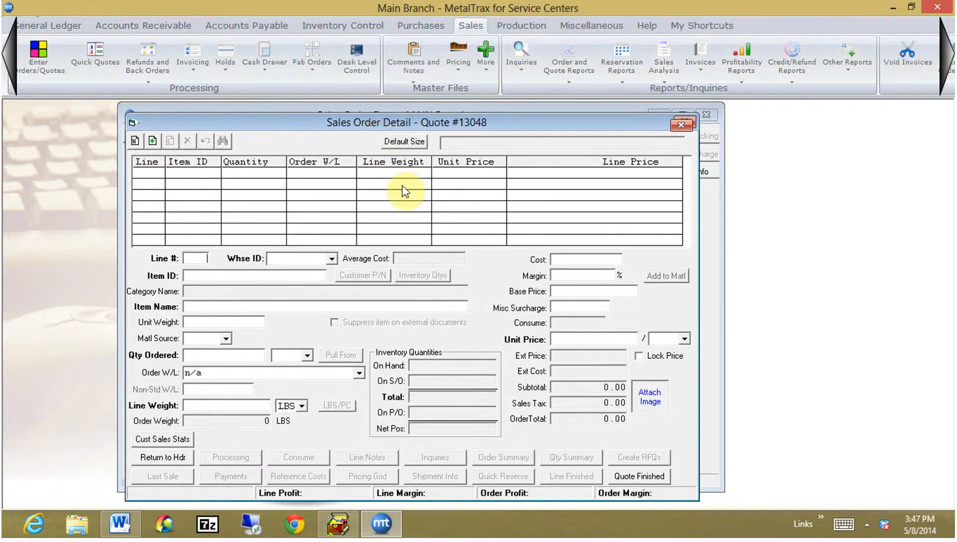
{"action": "key", "text": "n"}
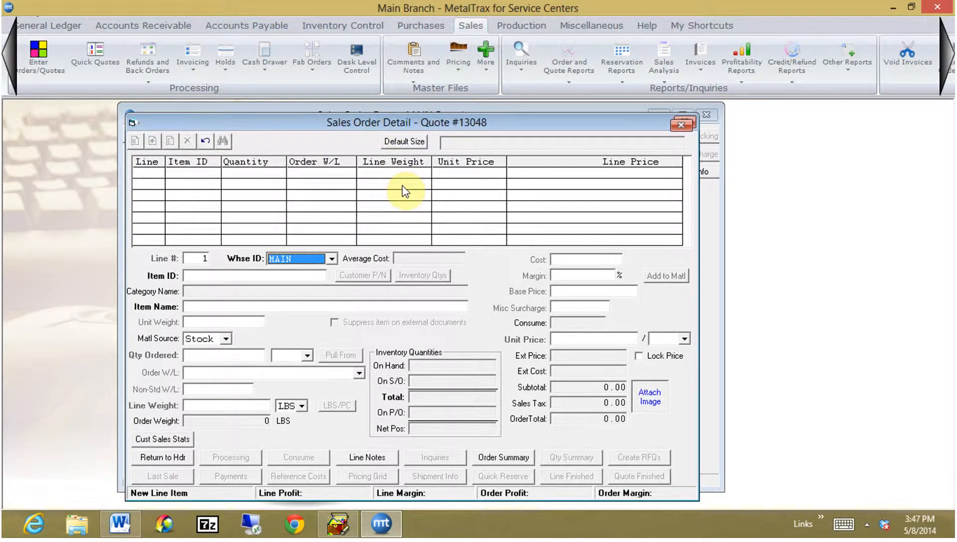
{"action": "key", "text": "Tab"}
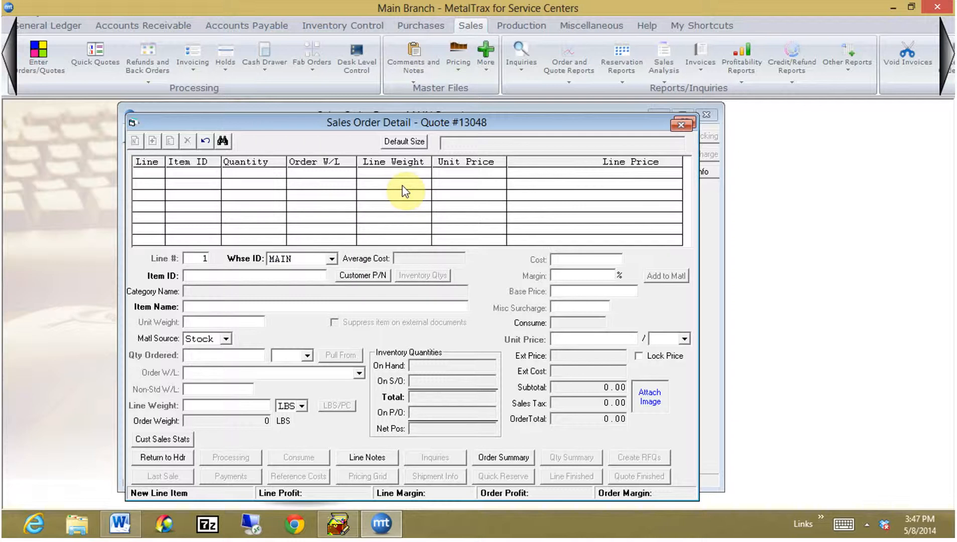
{"action": "type", "text": "P"}
{"action": "type", "text": "I"}
{"action": "key", "text": "Tab"}
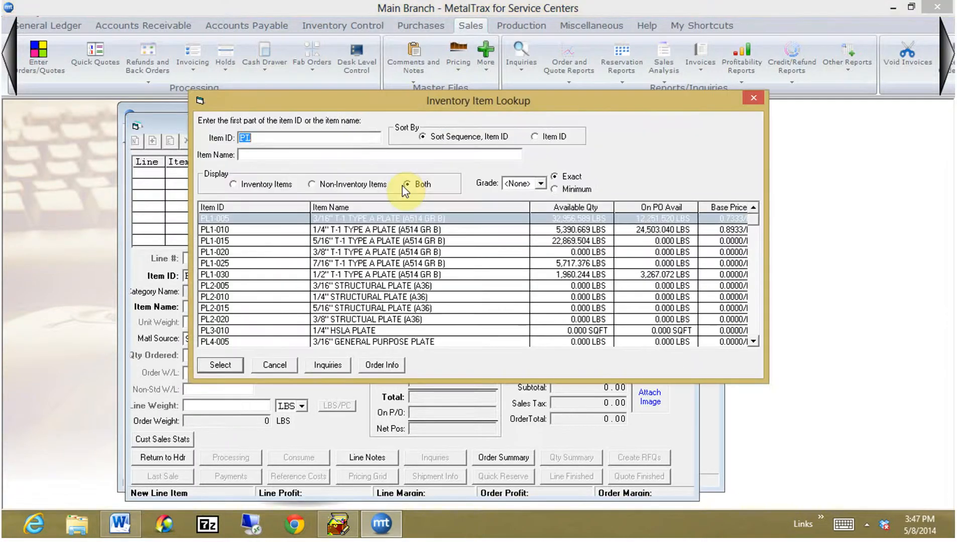
{"action": "double_click", "coordinate": [231, 232]}
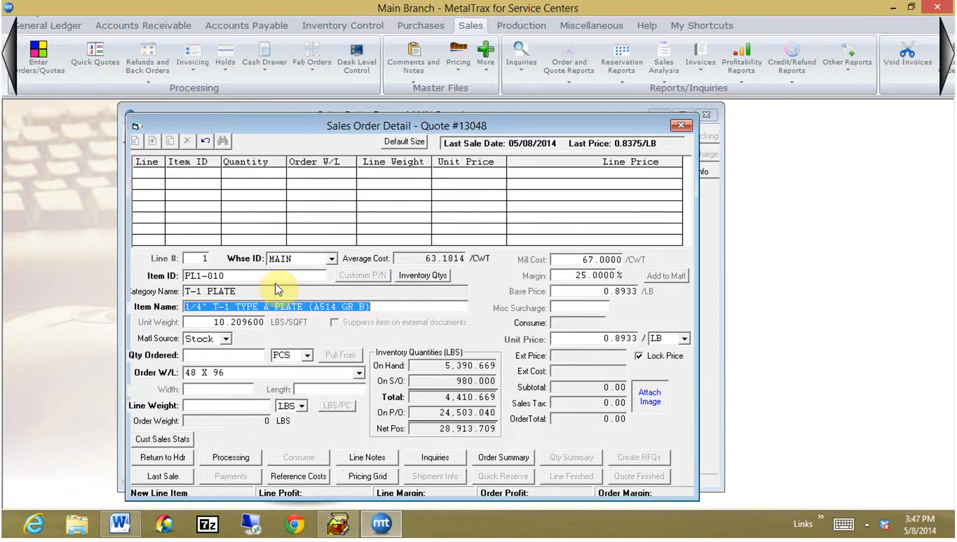
Set the line's ordered quantity to 3 PCS, keeping Stock as the material source and 48 X 96 as the order size.
{"action": "key", "text": "Tab"}
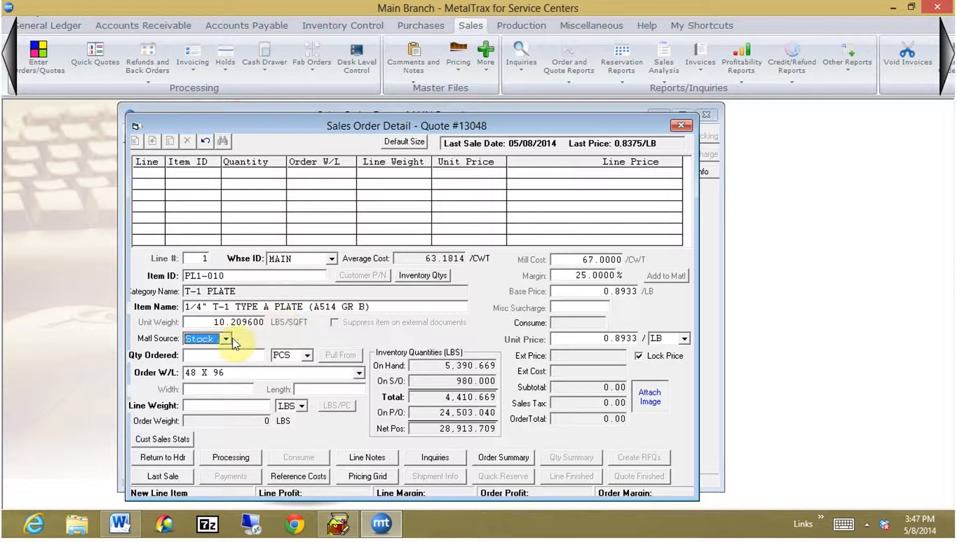
{"action": "key", "text": "Tab"}
{"action": "type", "text": "3"}
{"action": "key", "text": "Tab"}
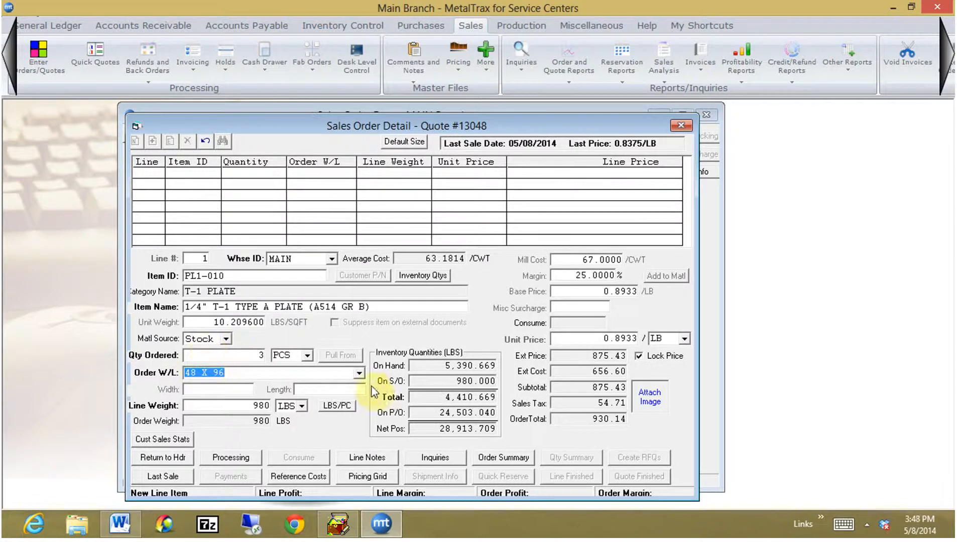
{"action": "left_click", "coordinate": [359, 374]}
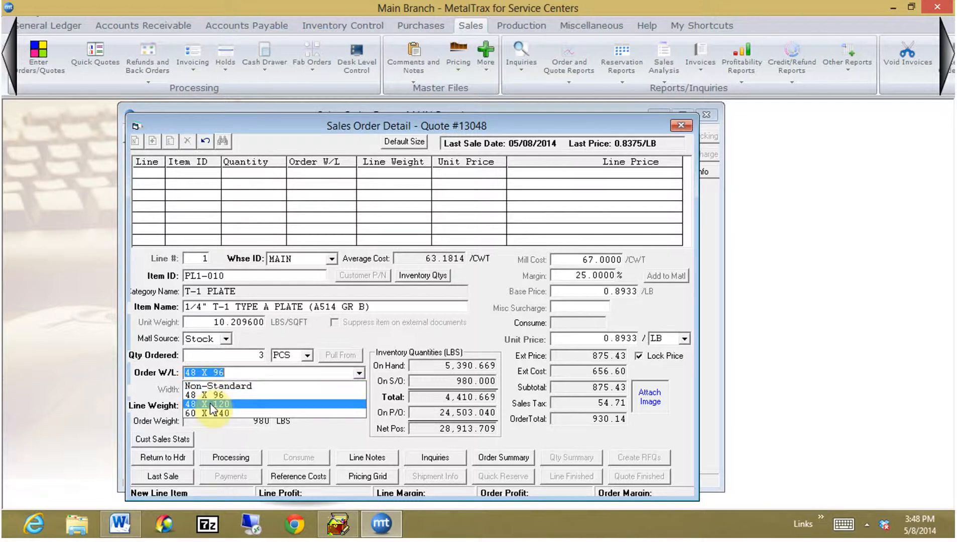
{"action": "left_click", "coordinate": [228, 371]}
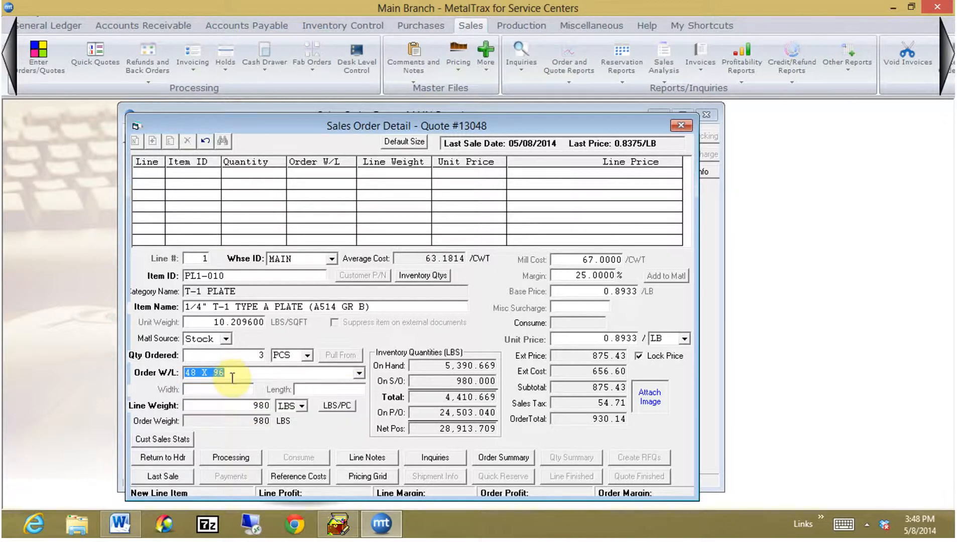
Keep the line's weight and mill cost, and set its margin to 30%.
{"action": "key", "text": "Tab"}
{"action": "key", "text": "Tab"}
{"action": "key", "text": "Tab"}
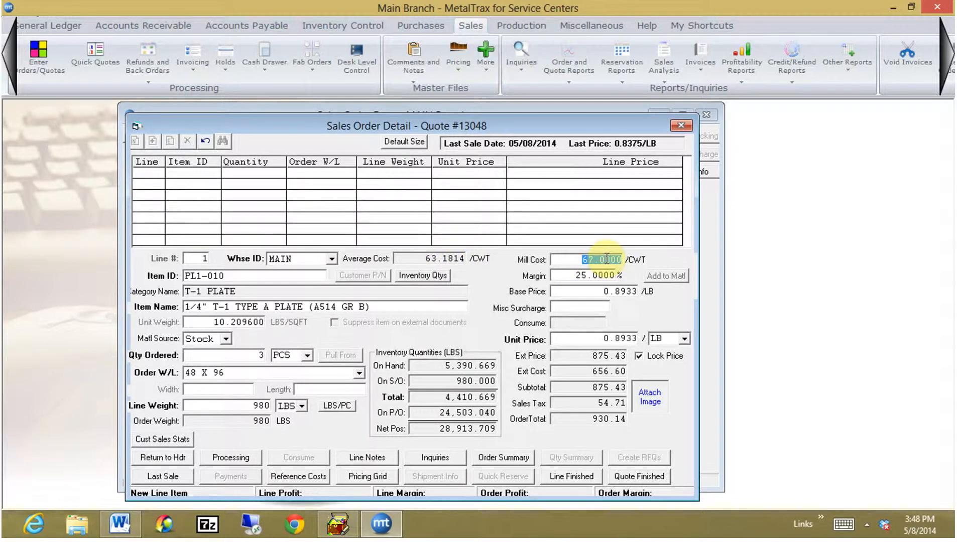
{"action": "key", "text": "Tab"}
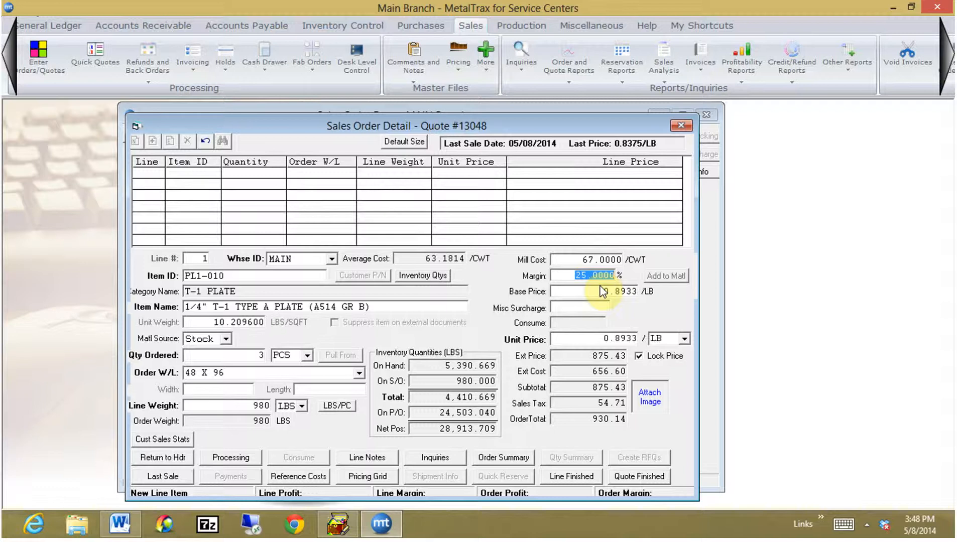
{"action": "type", "text": "30"}
{"action": "key", "text": "Tab"}
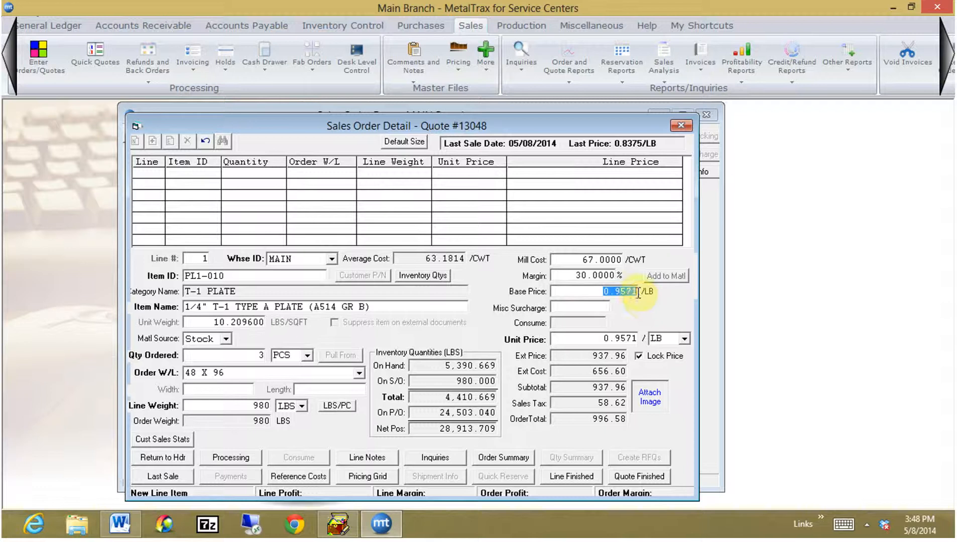
Set the first line's base price to 1.0000 per LB, leaving the miscellaneous surcharge empty.
{"action": "type", "text": "1"}
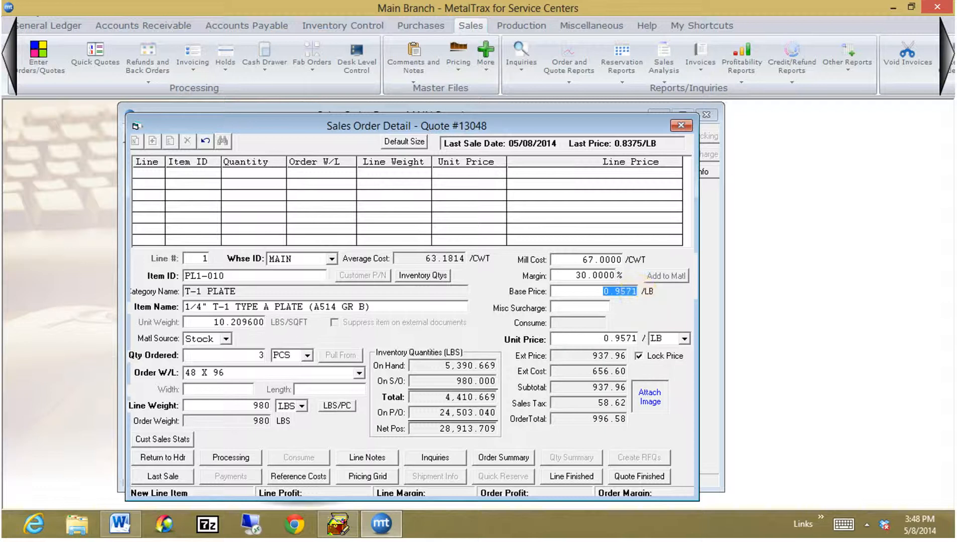
{"action": "key", "text": "Tab"}
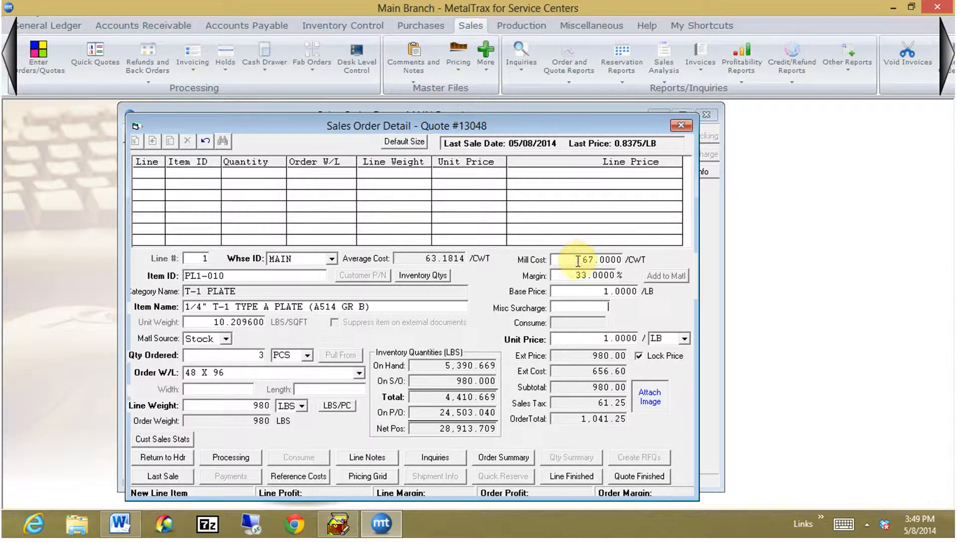
{"action": "key", "text": "Tab"}
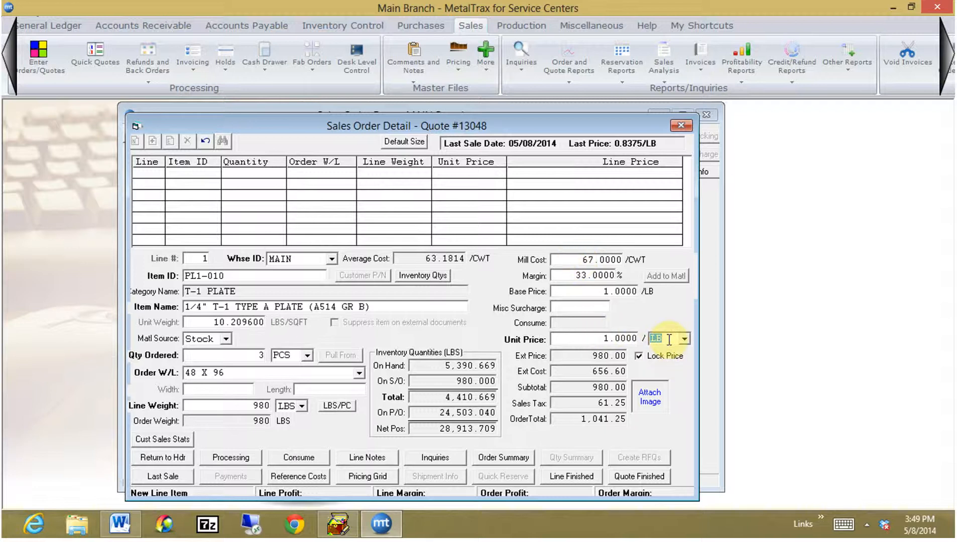
Try pricing the line per CWT, restore LB as the price unit, and look through the other available units.
{"action": "type", "text": "CWT"}
{"action": "key", "text": "Tab"}
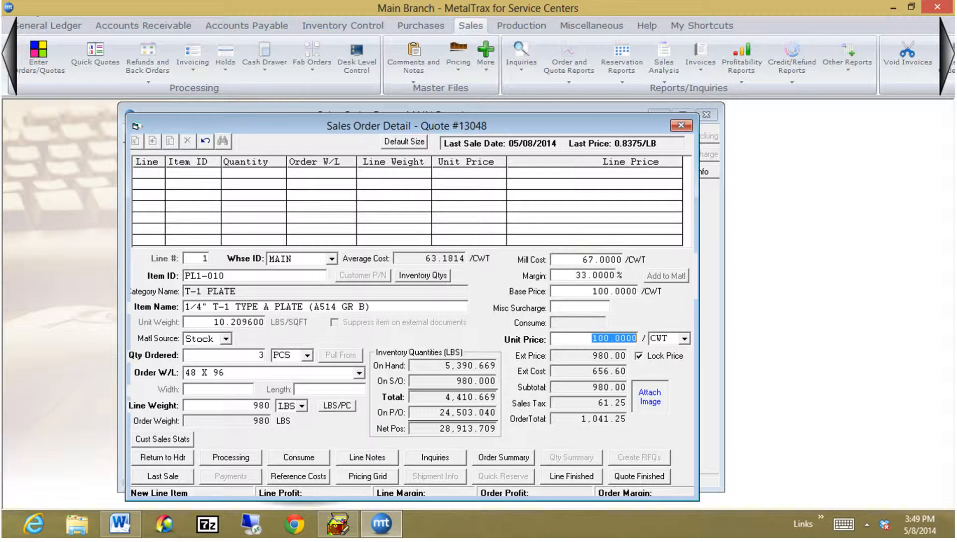
{"action": "key", "text": "Tab"}
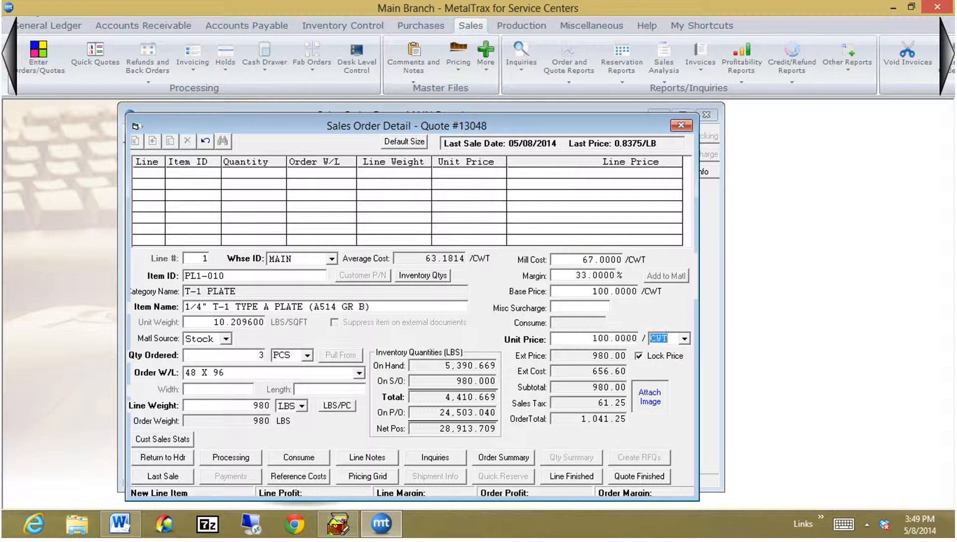
{"action": "type", "text": "LB"}
{"action": "key", "text": "Tab"}
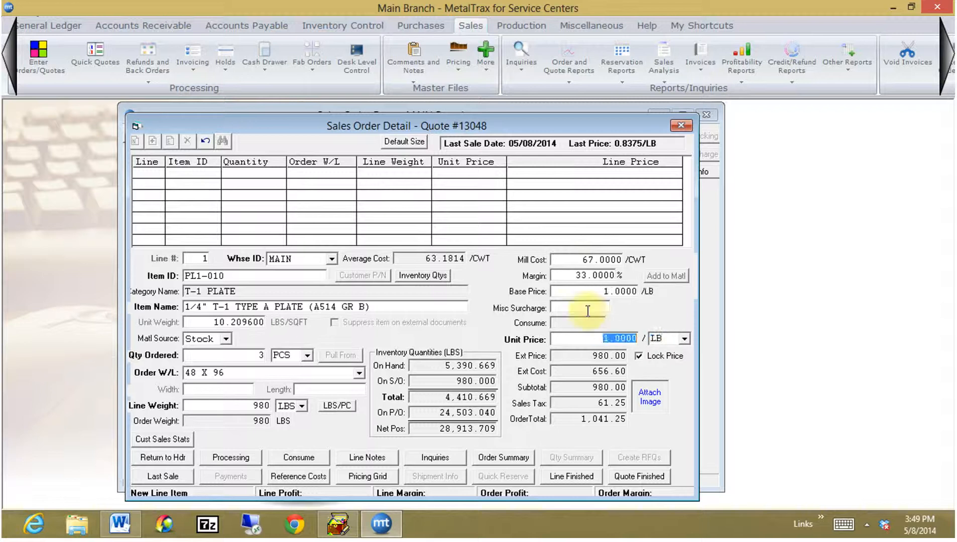
{"action": "left_click", "coordinate": [684, 340]}
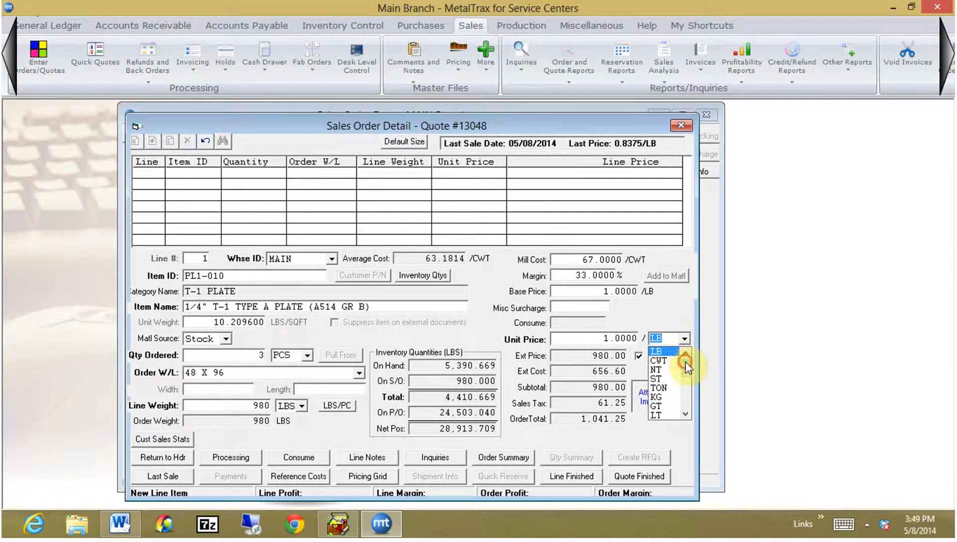
{"action": "left_click_drag", "start_coordinate": [686, 369], "coordinate": [687, 377]}
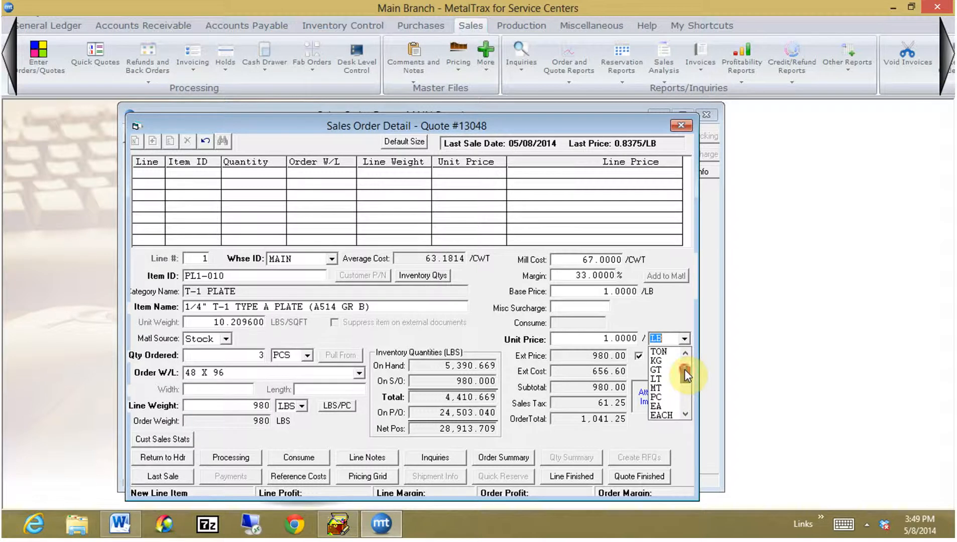
{"action": "left_click", "coordinate": [671, 340]}
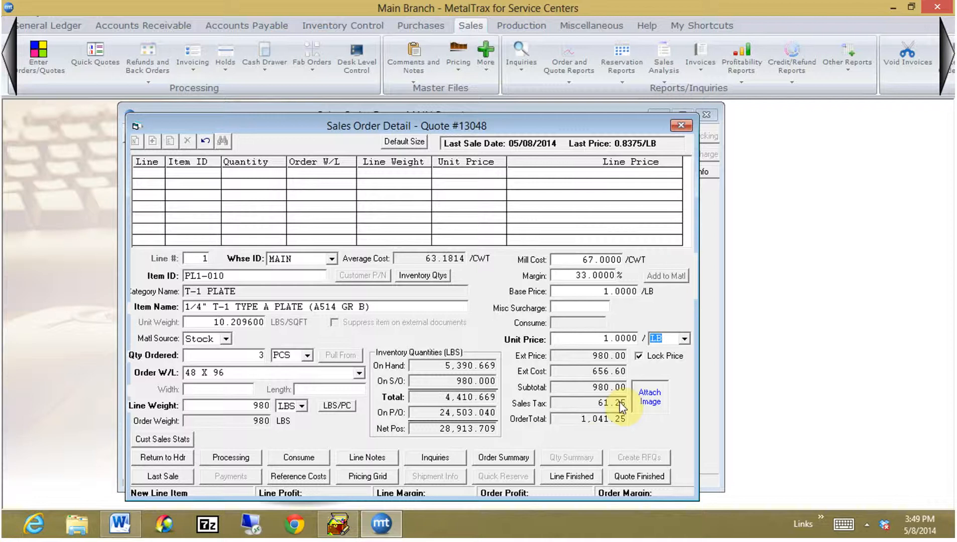
Finish the first quote line and start line 2 with MAIN as its warehouse.
{"action": "left_click", "coordinate": [578, 477]}
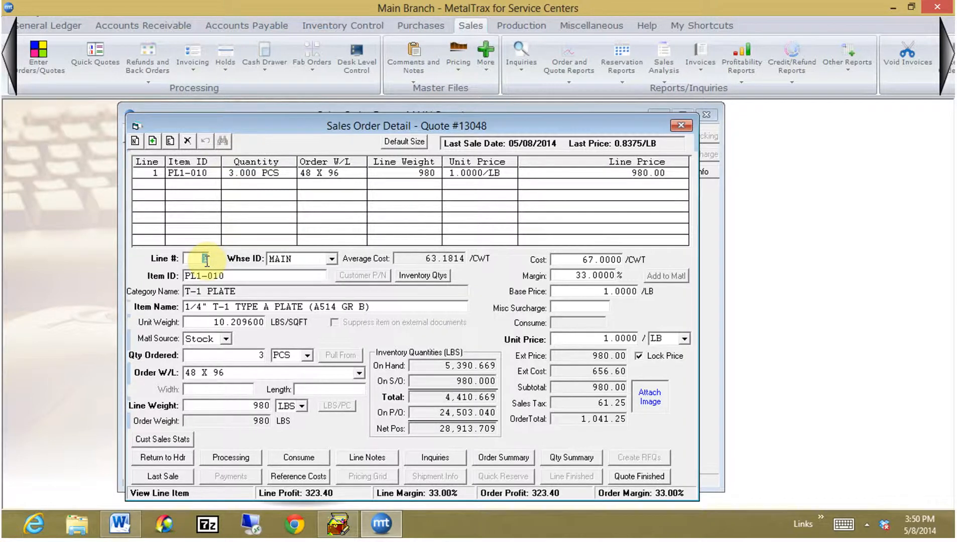
{"action": "key", "text": "BackSpace"}
{"action": "key", "text": "Return"}
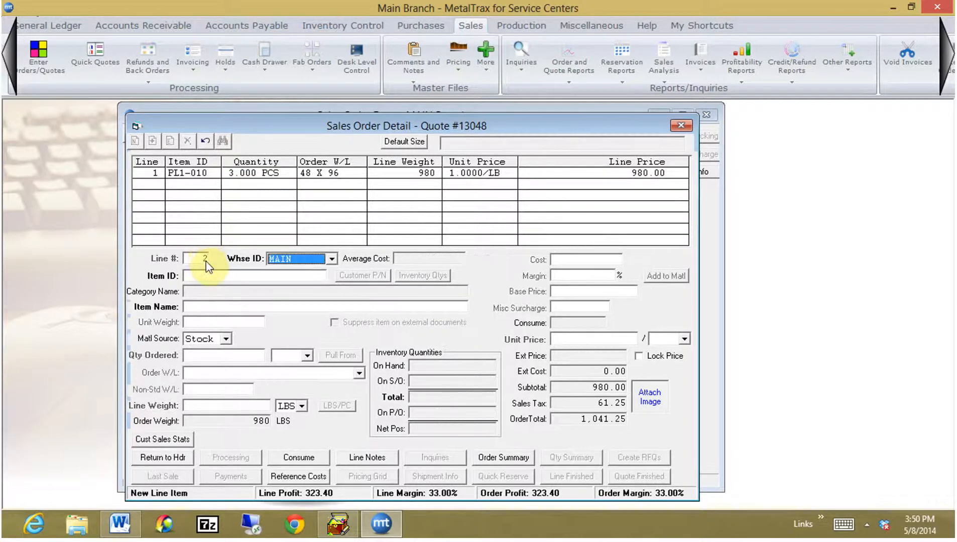
{"action": "key", "text": "Return"}
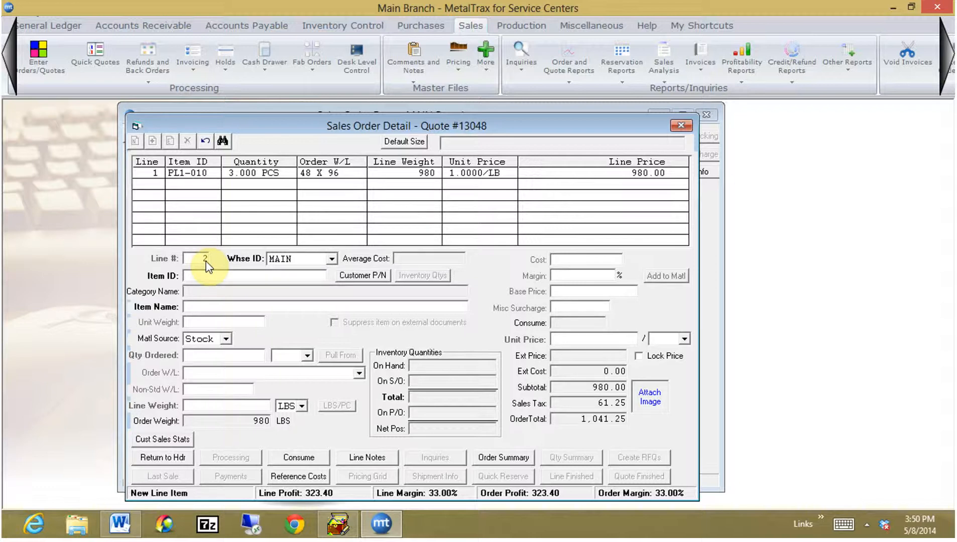
Enter item PL1-010 on line 2, keeping Stock as the material source, with an ordered quantity of 2 PCS.
{"action": "type", "text": "PL1-010"}
{"action": "key", "text": "Return"}
{"action": "key", "text": "Return"}
{"action": "key", "text": "Return"}
{"action": "type", "text": "2"}
{"action": "key", "text": "Return"}
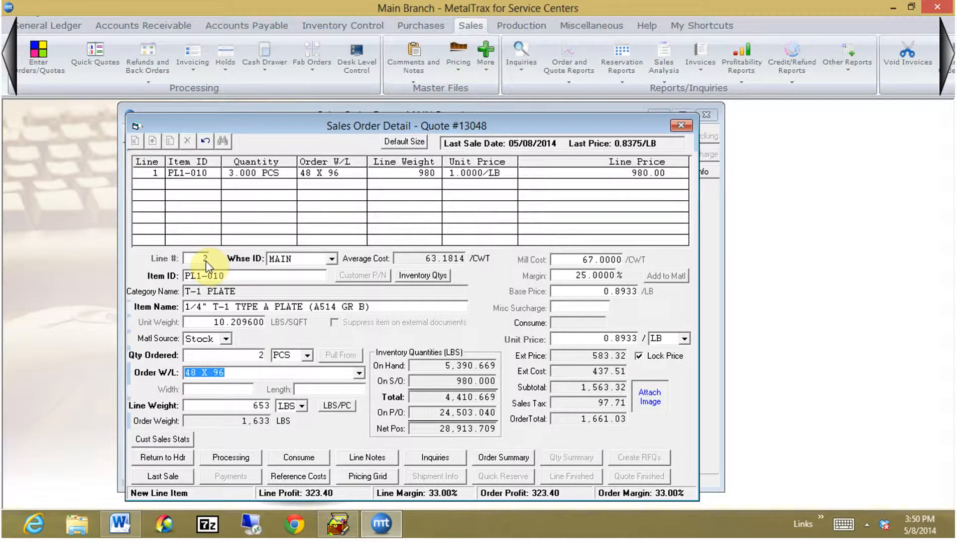
Make line 2 a non-standard size, 15 wide by 36 long, keeping its calculated line weight.
{"action": "type", "text": "NS"}
{"action": "key", "text": "Return"}
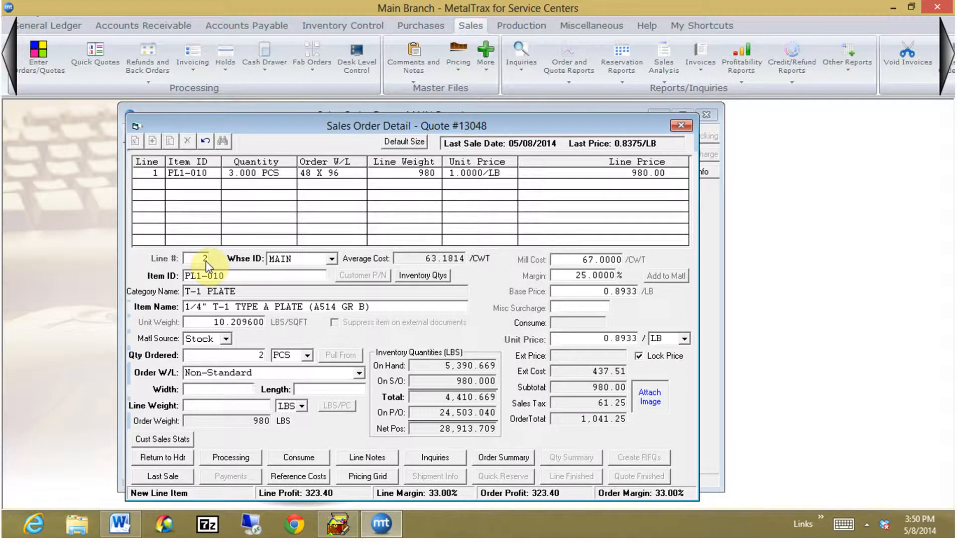
{"action": "type", "text": "15"}
{"action": "key", "text": "Return"}
{"action": "type", "text": "36"}
{"action": "key", "text": "Return"}
{"action": "key", "text": "Return"}
{"action": "key", "text": "Return"}
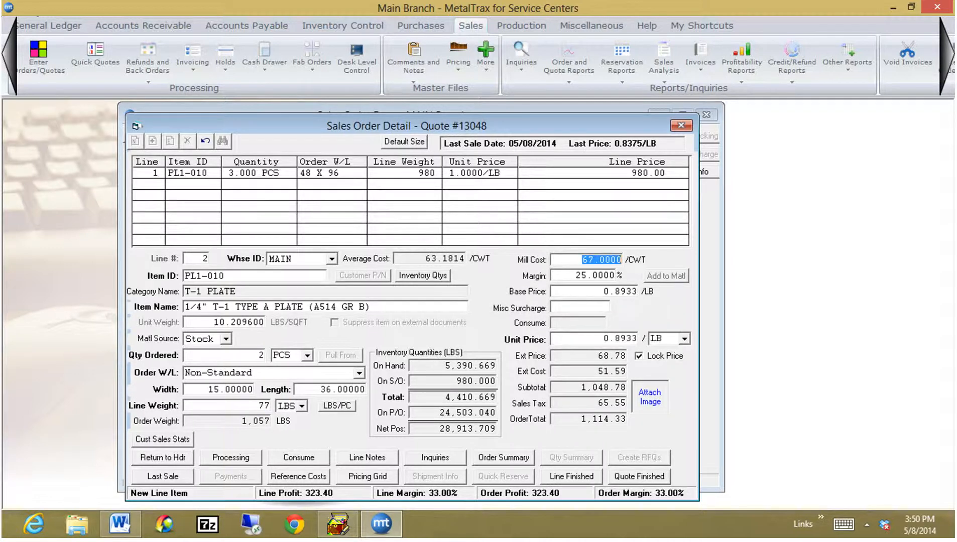
Keep line 2's mill cost, margin and base price, and add a miscellaneous surcharge of 10.
{"action": "key", "text": "Tab"}
{"action": "key", "text": "Tab"}
{"action": "key", "text": "Tab"}
{"action": "type", "text": "10"}
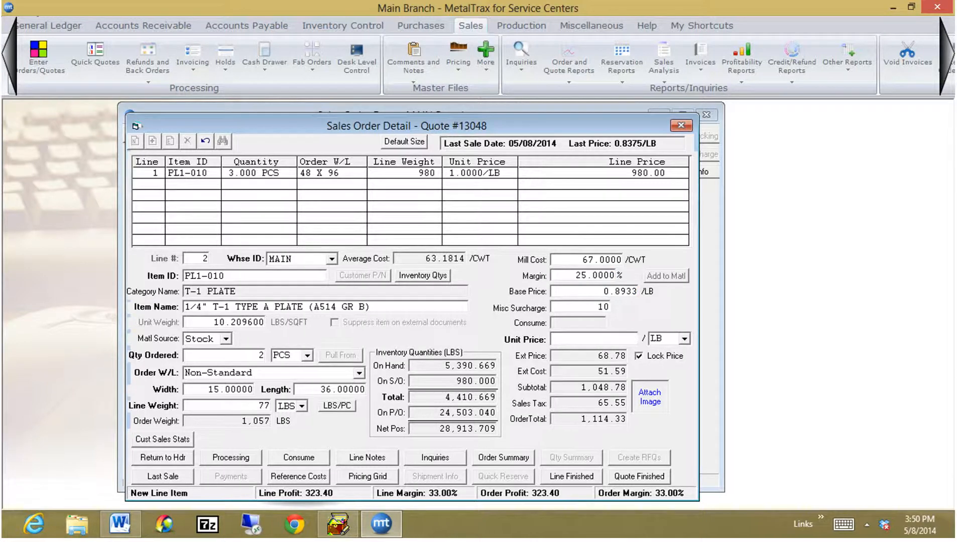
{"action": "key", "text": "Tab"}
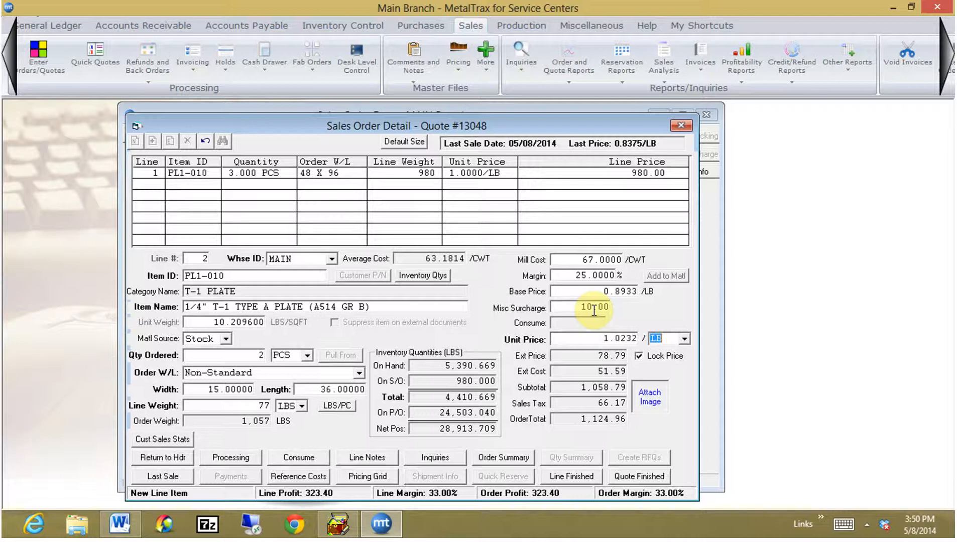
Set line 2's unit price to 1.03 per LB and finish the line.
{"action": "key", "text": "shift+Tab"}
{"action": "type", "text": "1.03"}
{"action": "key", "text": "Tab"}
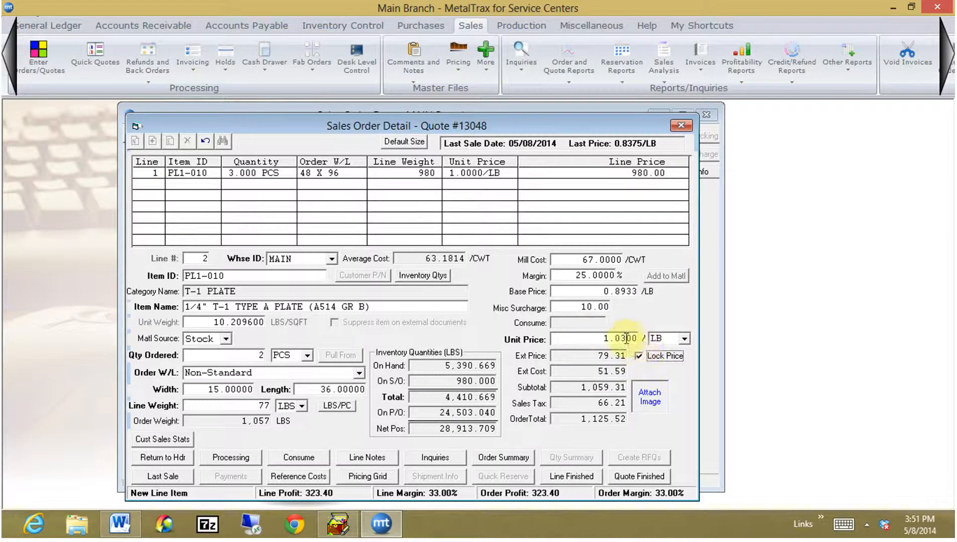
{"action": "left_click", "coordinate": [571, 476]}
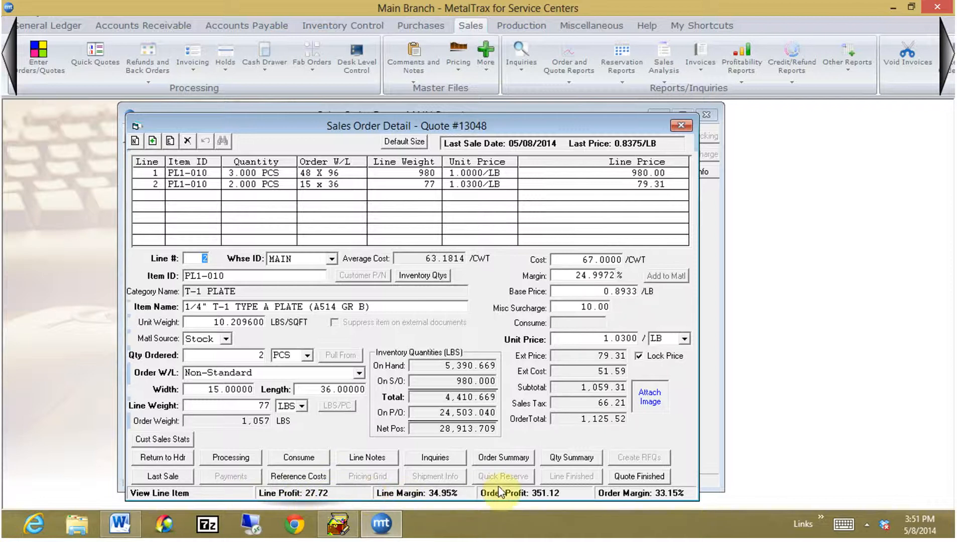
Review the order summary's revenue, cost, profit and margin, and check the quantities summary for line 2.
{"action": "left_click", "coordinate": [495, 459]}
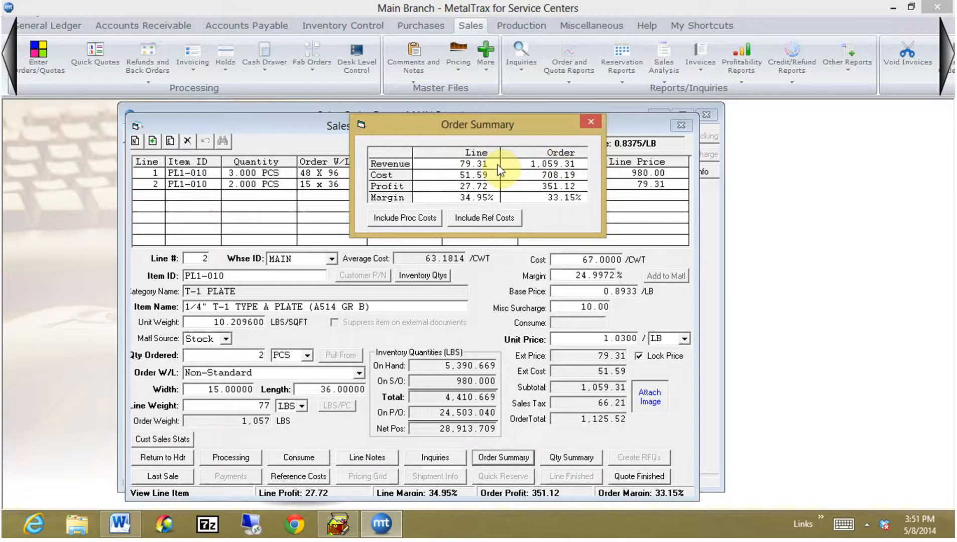
{"action": "left_click", "coordinate": [589, 123]}
{"action": "left_click", "coordinate": [567, 451]}
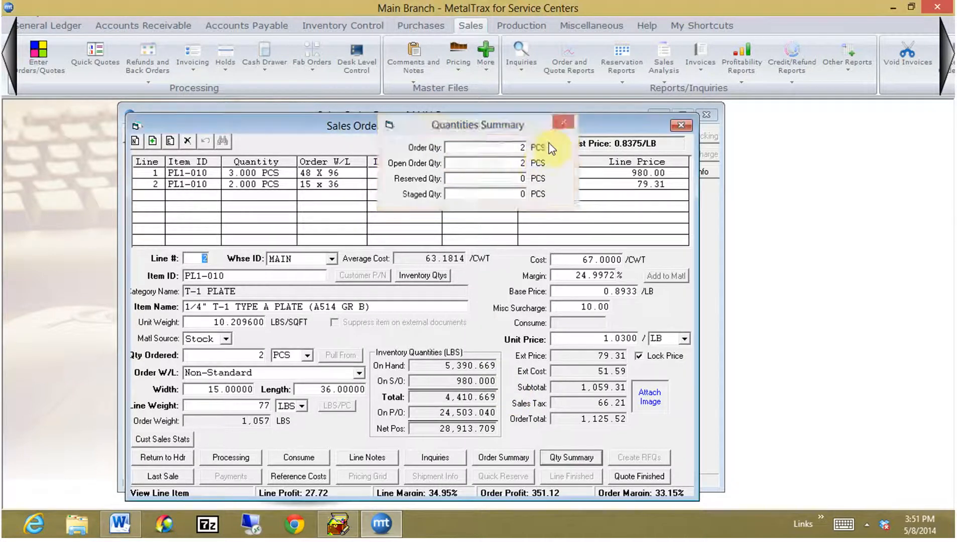
{"action": "left_click", "coordinate": [561, 122]}
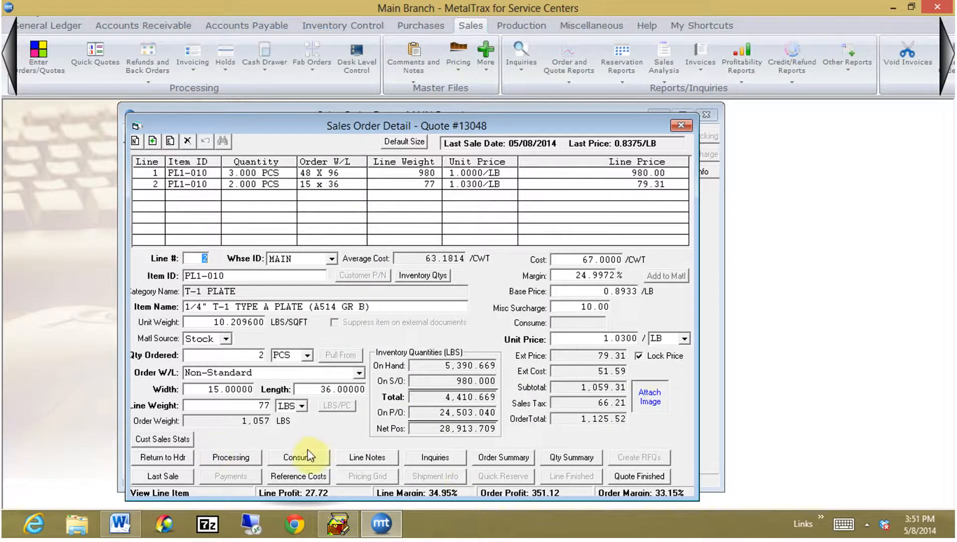
Add the internal/external line note "HAVE A NICE DAY." to line 2 and save it.
{"action": "left_click", "coordinate": [358, 457]}
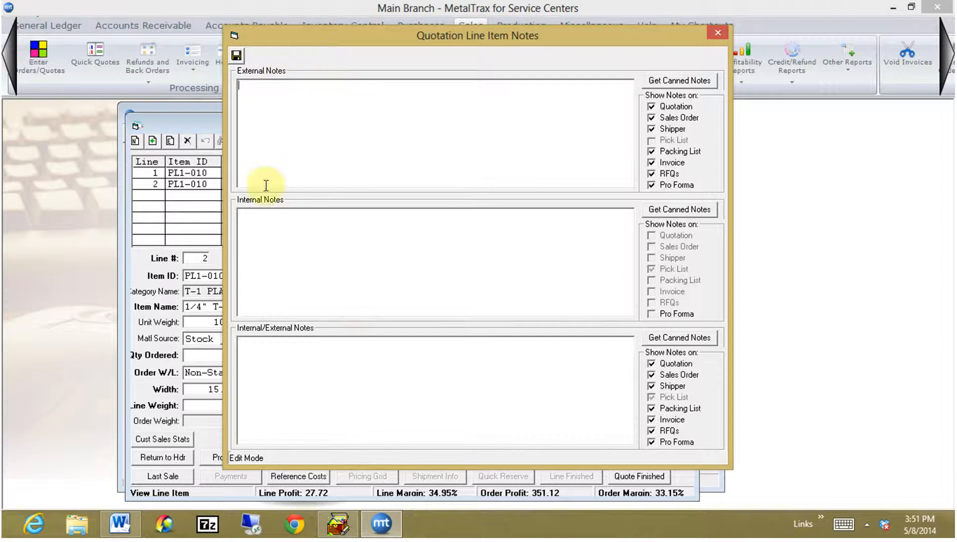
{"action": "left_click", "coordinate": [273, 344]}
{"action": "type", "text": "H"}
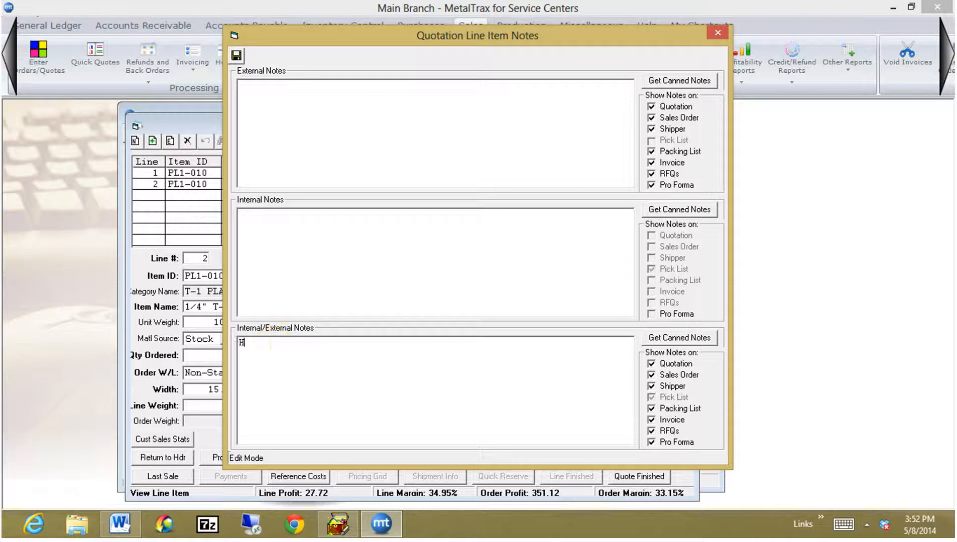
{"action": "type", "text": "AVE A NICE DAY."}
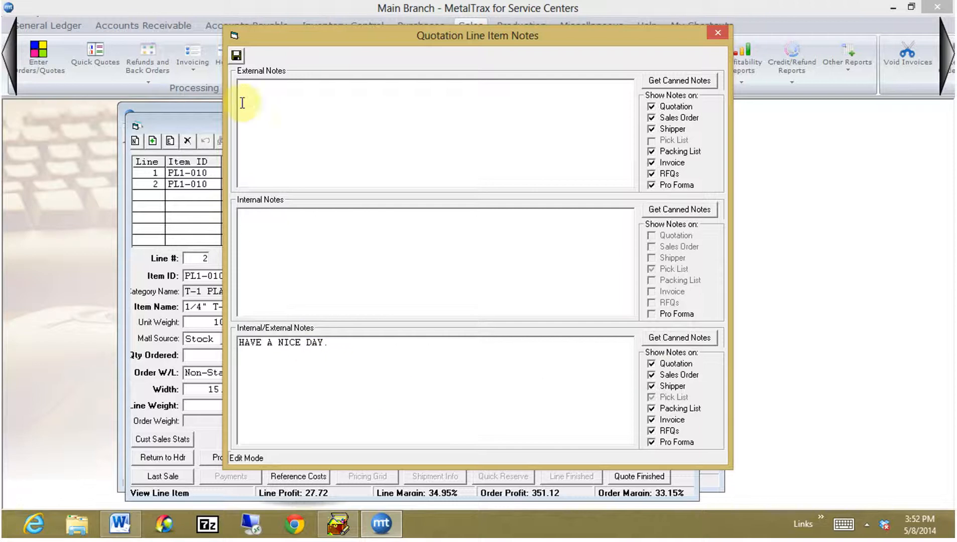
{"action": "left_click", "coordinate": [236, 56]}
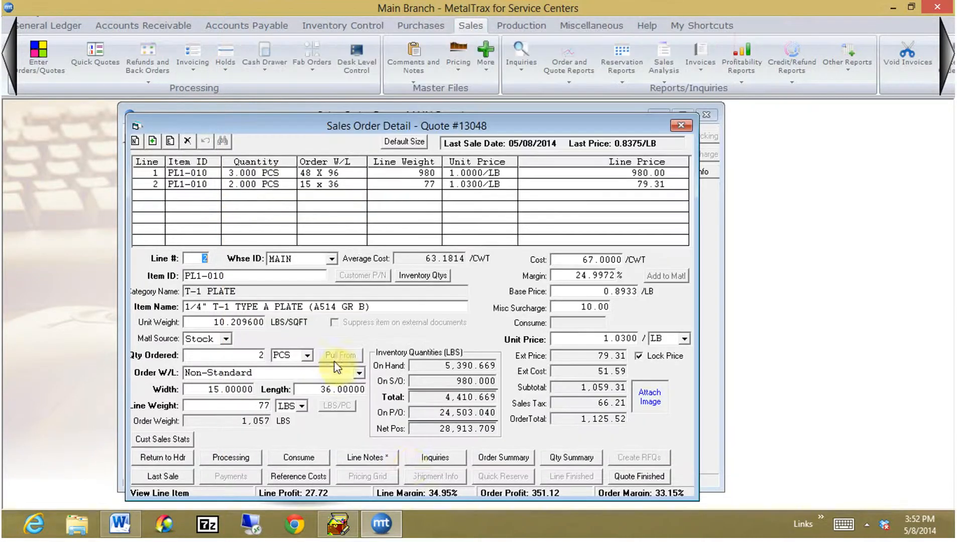
Run an Inventory Inquiry for line 2's item and examine the stock tags through to their vendor details.
{"action": "left_click", "coordinate": [433, 458]}
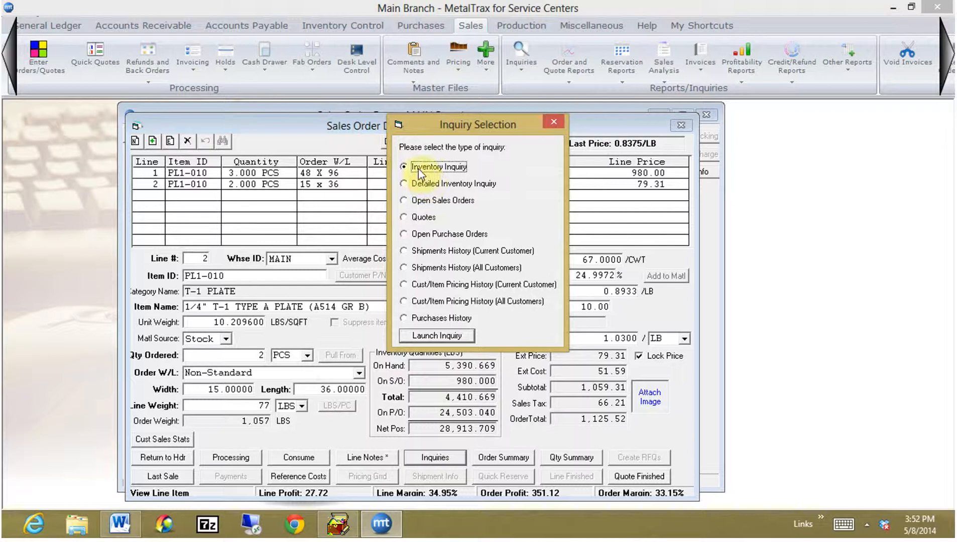
{"action": "left_click", "coordinate": [430, 337]}
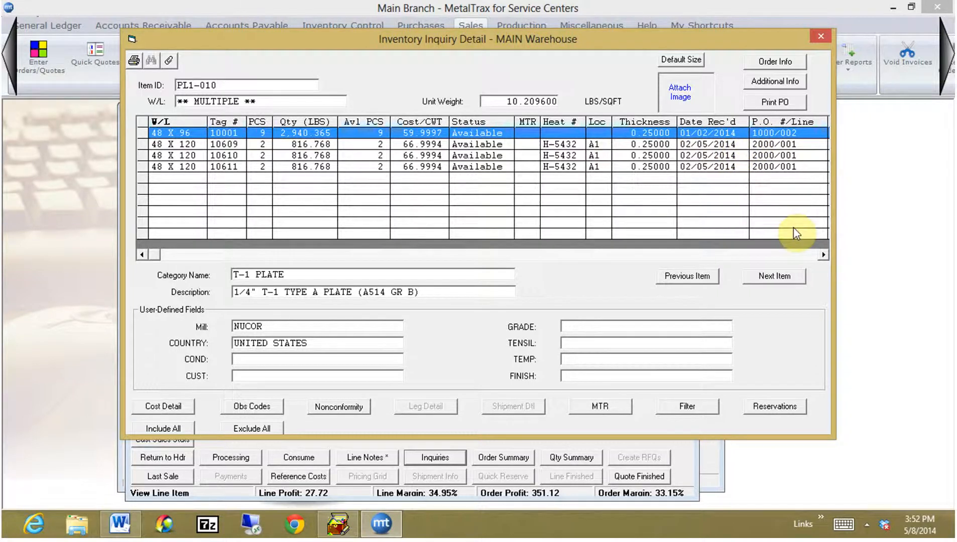
{"action": "left_click", "coordinate": [824, 255]}
{"action": "left_click", "coordinate": [823, 255]}
{"action": "left_click", "coordinate": [823, 256]}
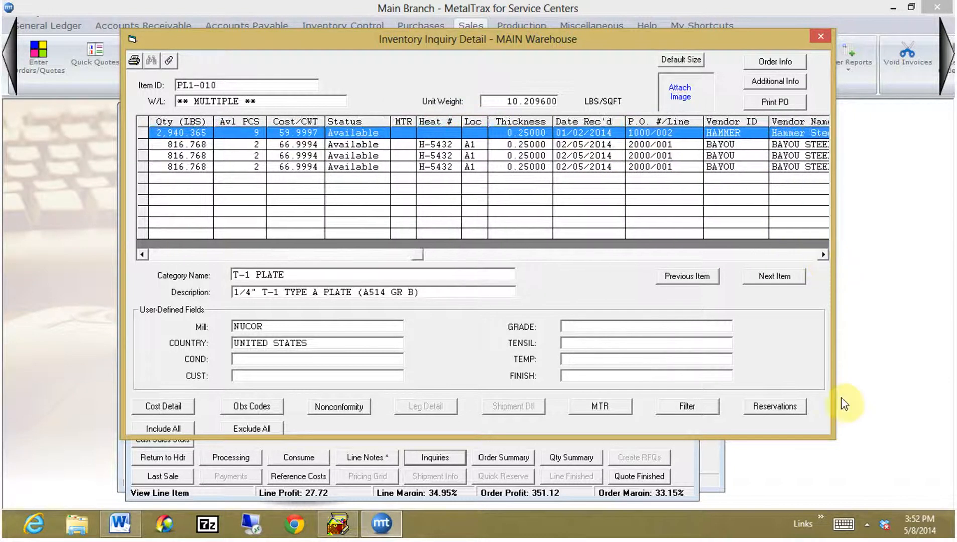
{"action": "left_click_drag", "start_coordinate": [832, 438], "coordinate": [876, 422]}
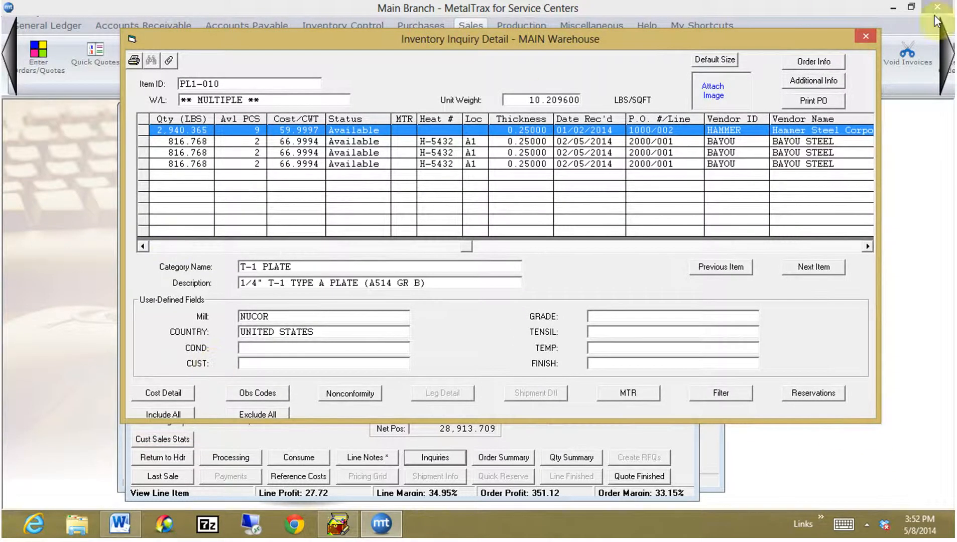
{"action": "left_click", "coordinate": [865, 36]}
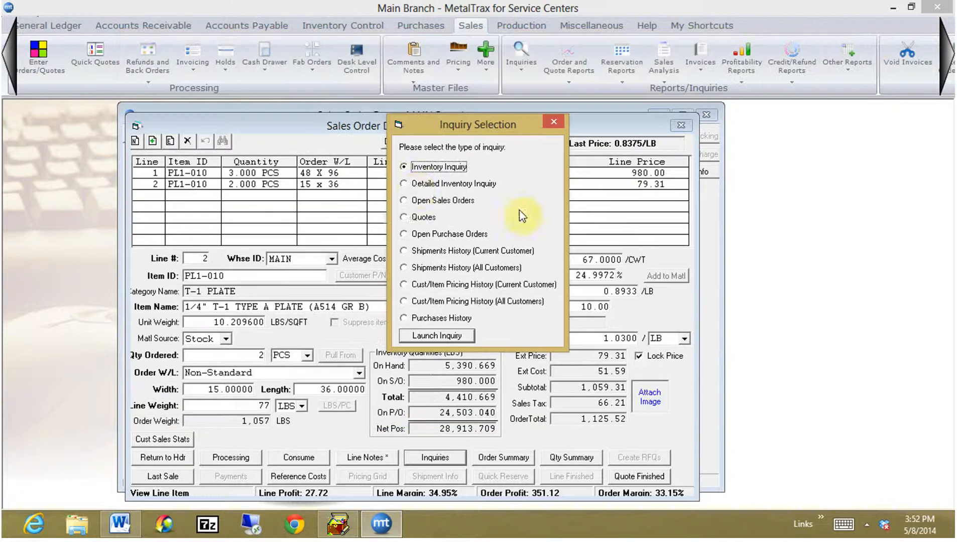
Run a Detailed Inventory Inquiry to check the item's quantities by size across all warehouses.
{"action": "left_click", "coordinate": [414, 183]}
{"action": "left_click", "coordinate": [436, 336]}
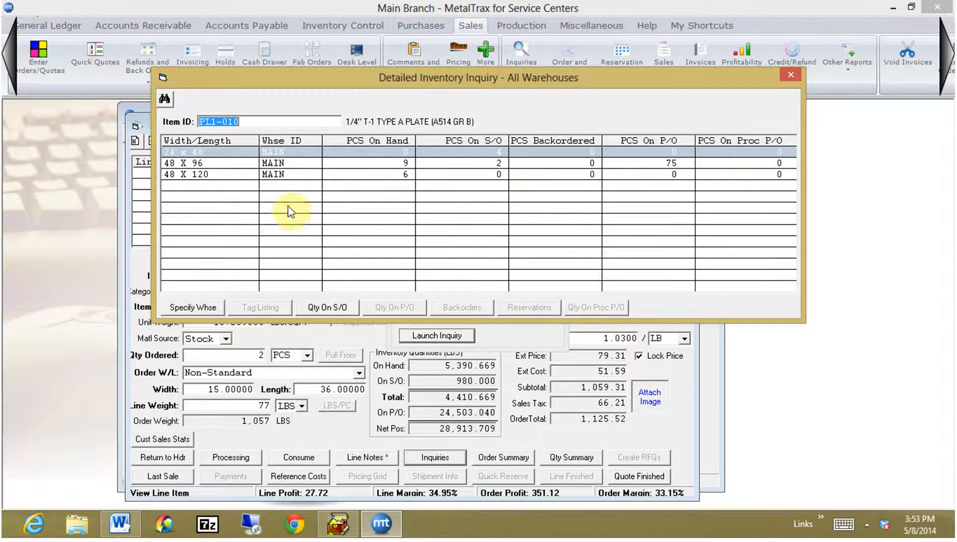
{"action": "left_click", "coordinate": [787, 77]}
Look up the item's open sales orders, and open the inquiry of its existing quotes.
{"action": "left_click", "coordinate": [422, 200]}
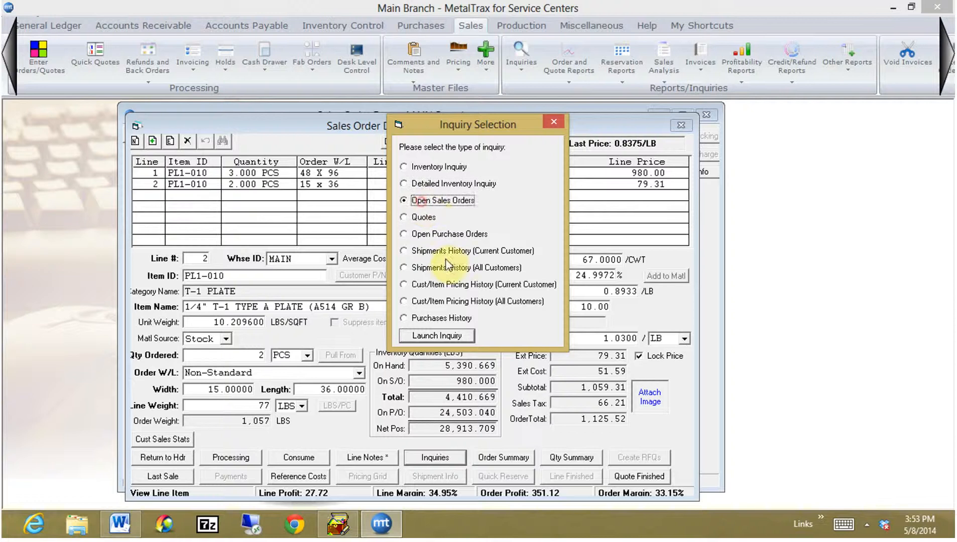
{"action": "left_click", "coordinate": [438, 337]}
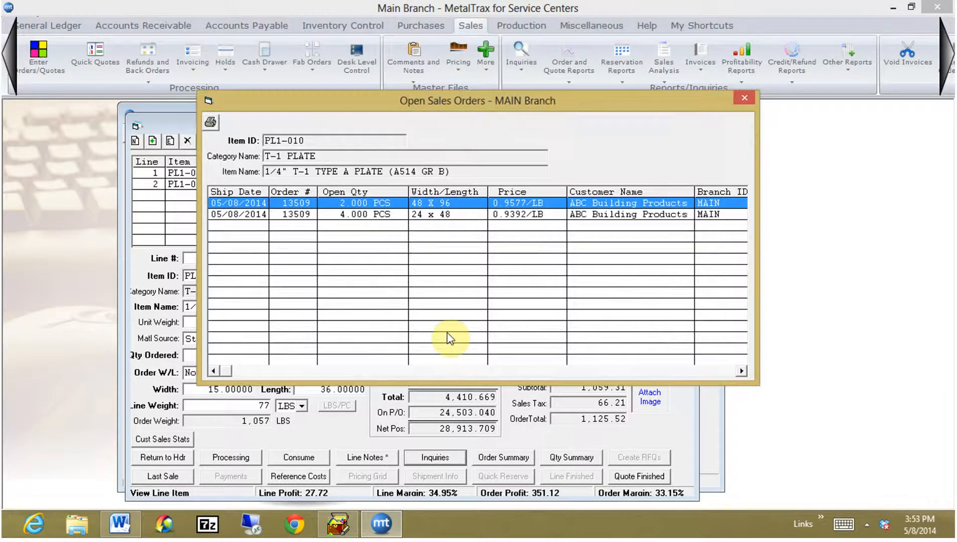
{"action": "left_click", "coordinate": [743, 100]}
{"action": "left_click", "coordinate": [420, 220]}
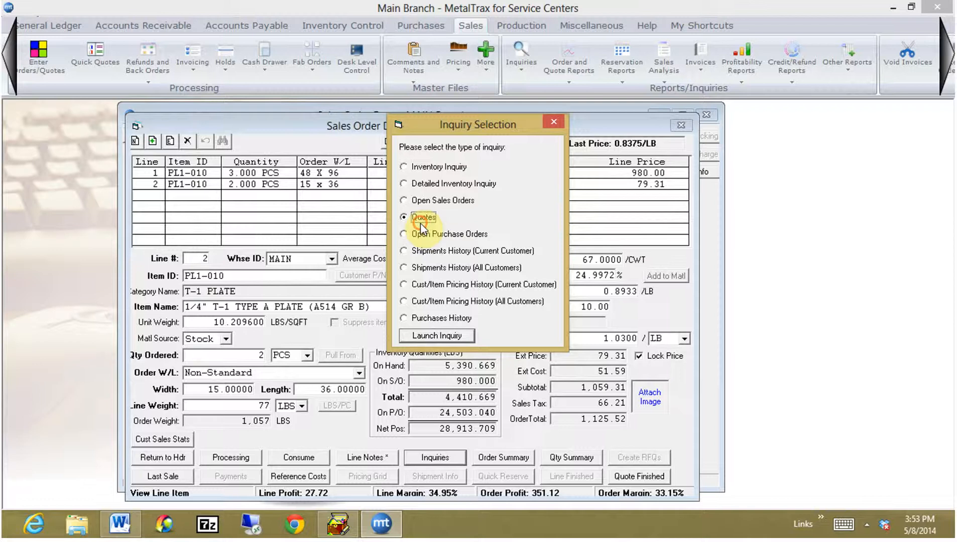
{"action": "left_click", "coordinate": [437, 337]}
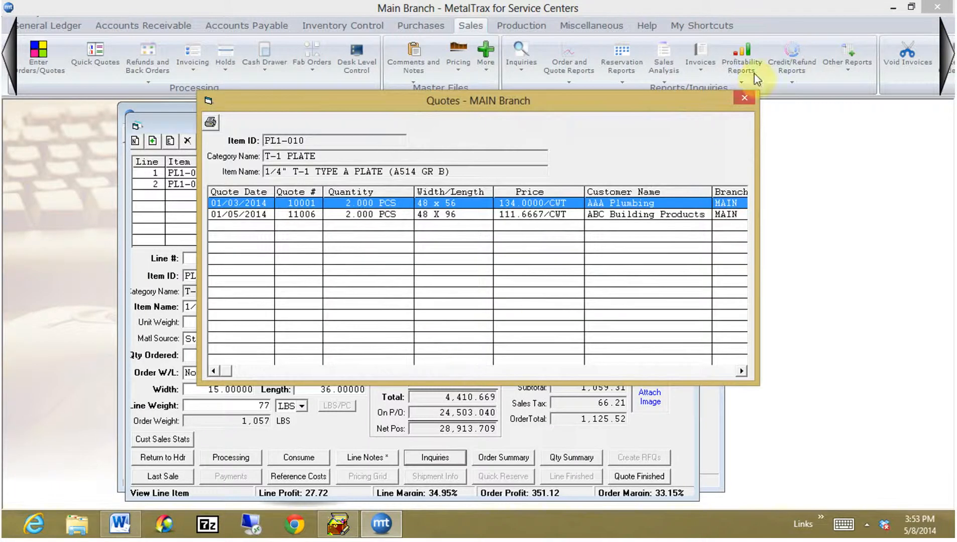
Close the item's quotes inquiry and look up its Open Purchase Orders.
{"action": "left_click", "coordinate": [743, 100]}
{"action": "left_click", "coordinate": [422, 235]}
{"action": "left_click", "coordinate": [445, 339]}
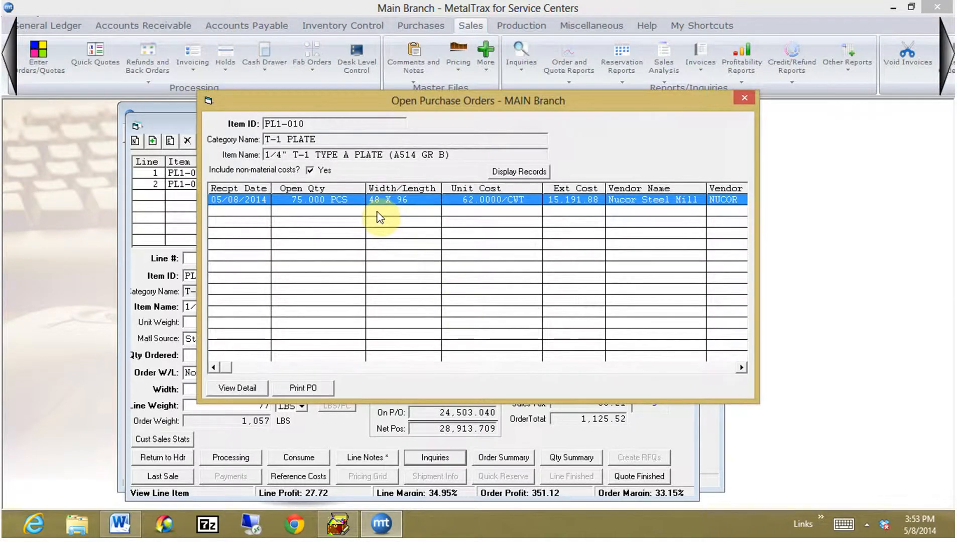
{"action": "left_click", "coordinate": [743, 98]}
Review the item's Shipments History for the current customer and for all customers, including the customer behind the 01/04/2014 shipment.
{"action": "left_click", "coordinate": [405, 251]}
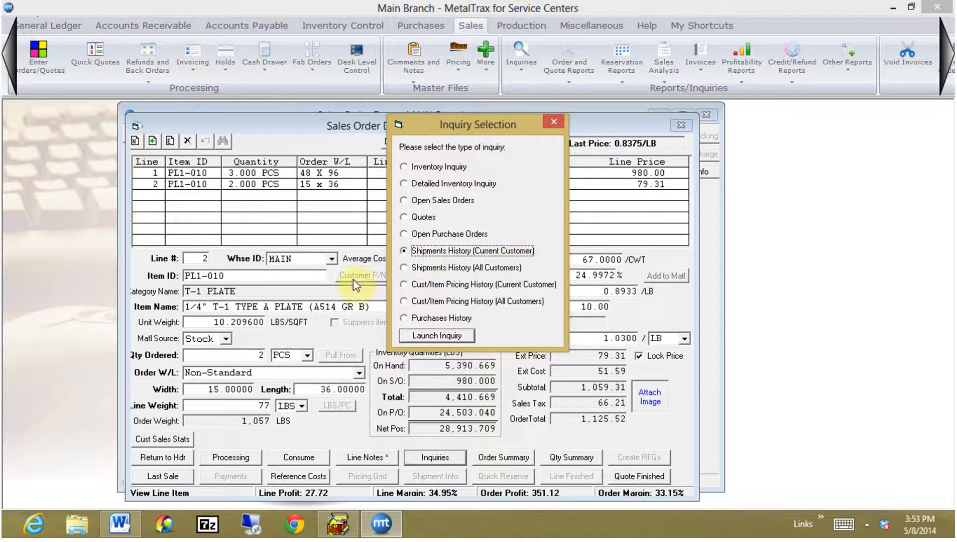
{"action": "left_click", "coordinate": [422, 337]}
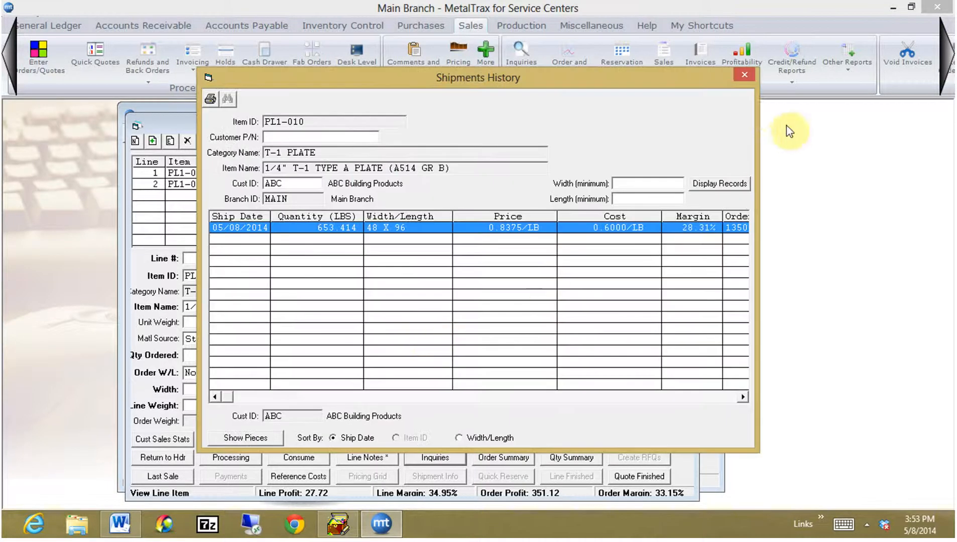
{"action": "left_click", "coordinate": [745, 76]}
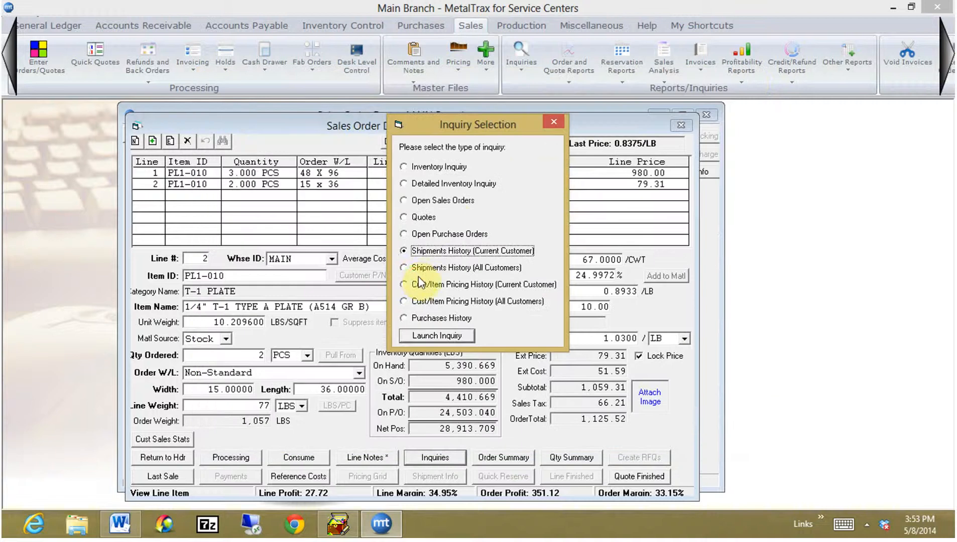
{"action": "left_click", "coordinate": [405, 268]}
{"action": "left_click", "coordinate": [427, 337]}
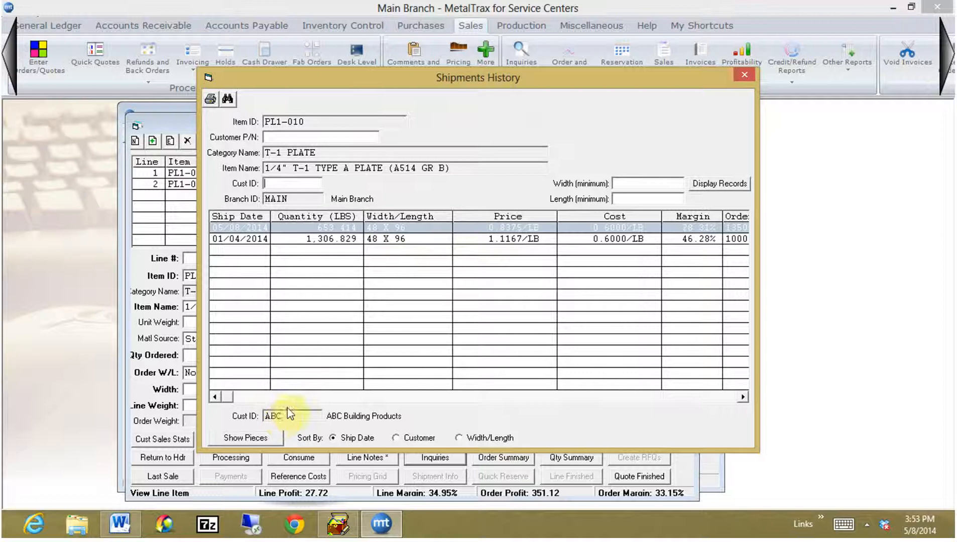
{"action": "left_click", "coordinate": [442, 239]}
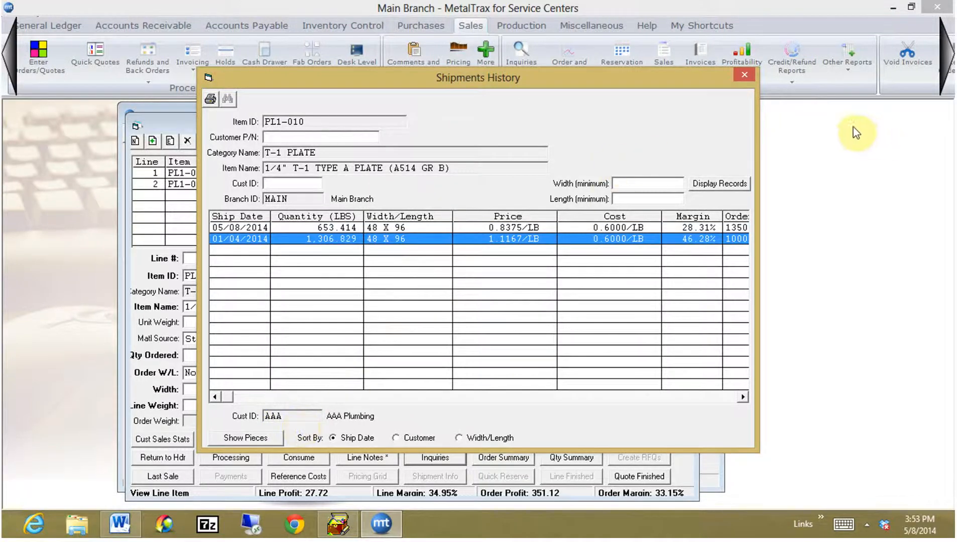
{"action": "left_click", "coordinate": [744, 75]}
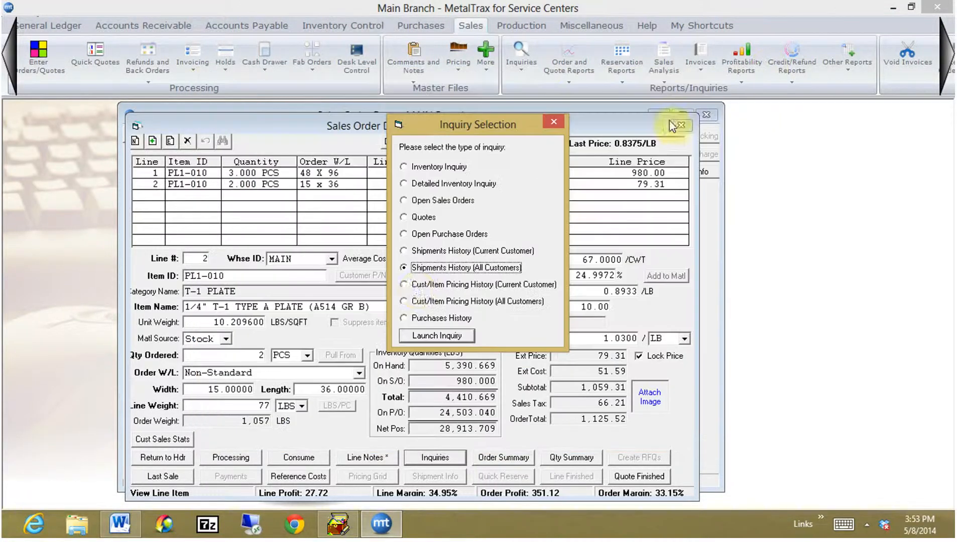
Run the Purchases History inquiry for the item, review its past receipts, and leave the inquiries.
{"action": "left_click", "coordinate": [422, 284]}
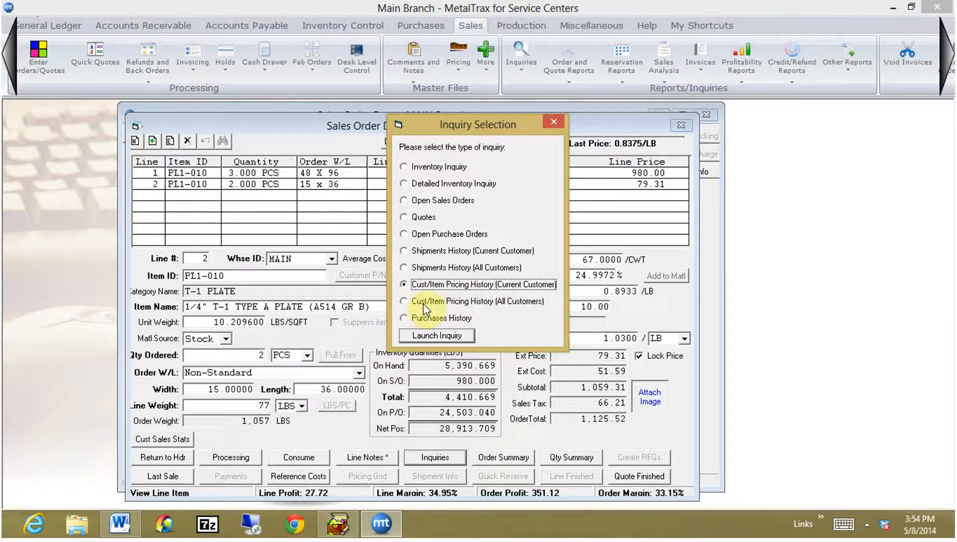
{"action": "left_click", "coordinate": [424, 320]}
{"action": "left_click", "coordinate": [435, 337]}
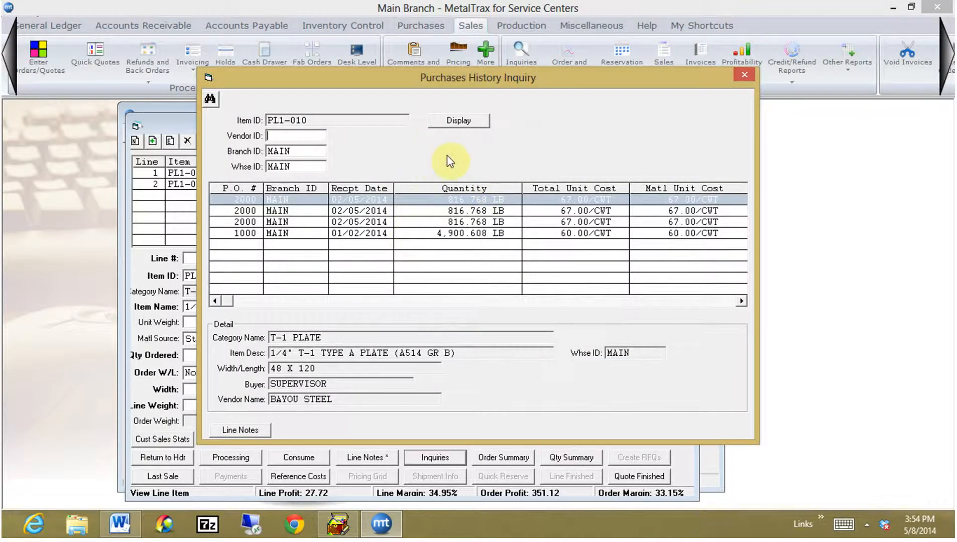
{"action": "left_click", "coordinate": [747, 74]}
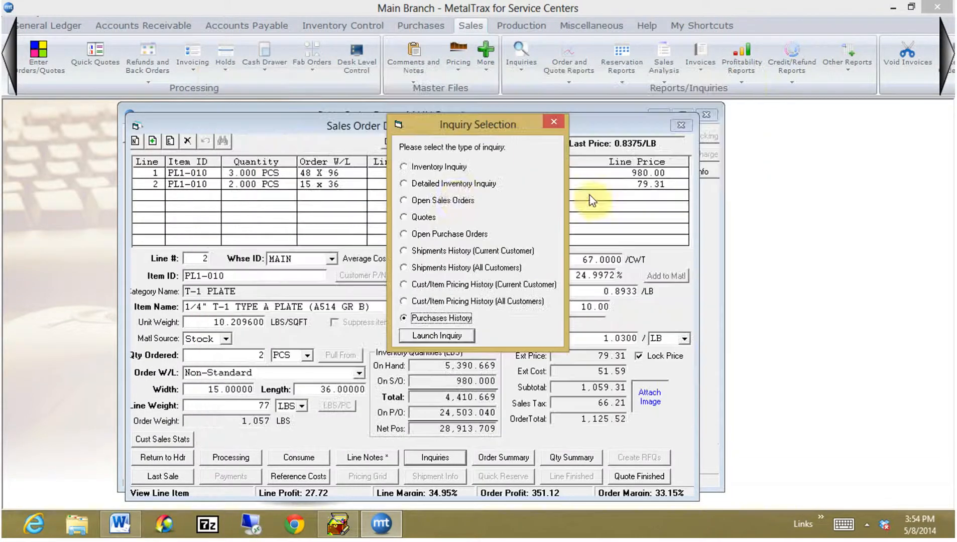
{"action": "left_click", "coordinate": [552, 122]}
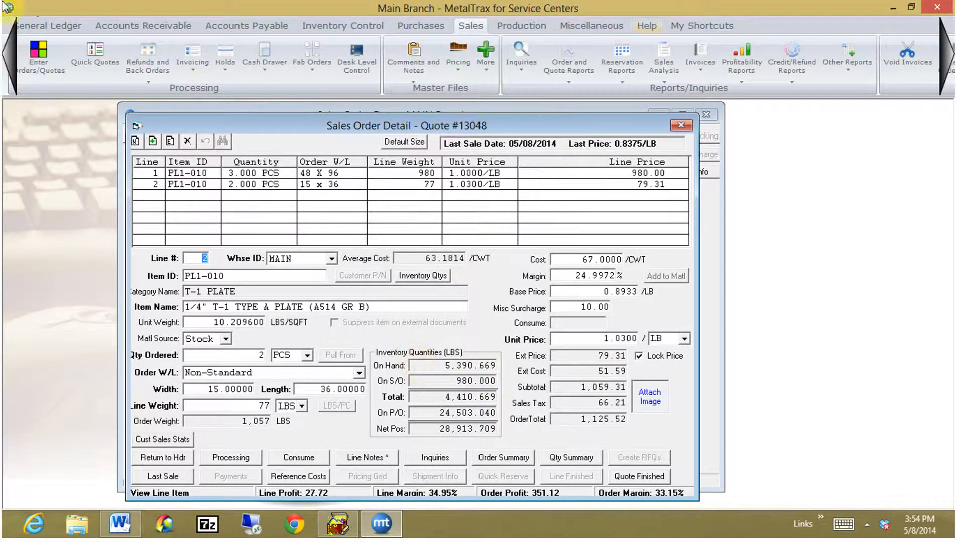
Check the item's last sale details and review its Cust/Item Pricing History for the current customer.
{"action": "left_click", "coordinate": [177, 478]}
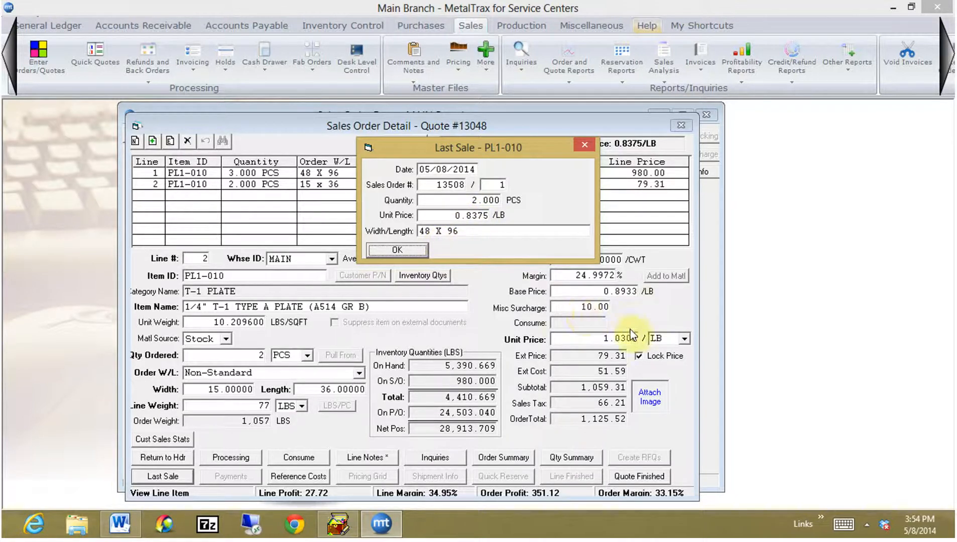
{"action": "left_click", "coordinate": [583, 145]}
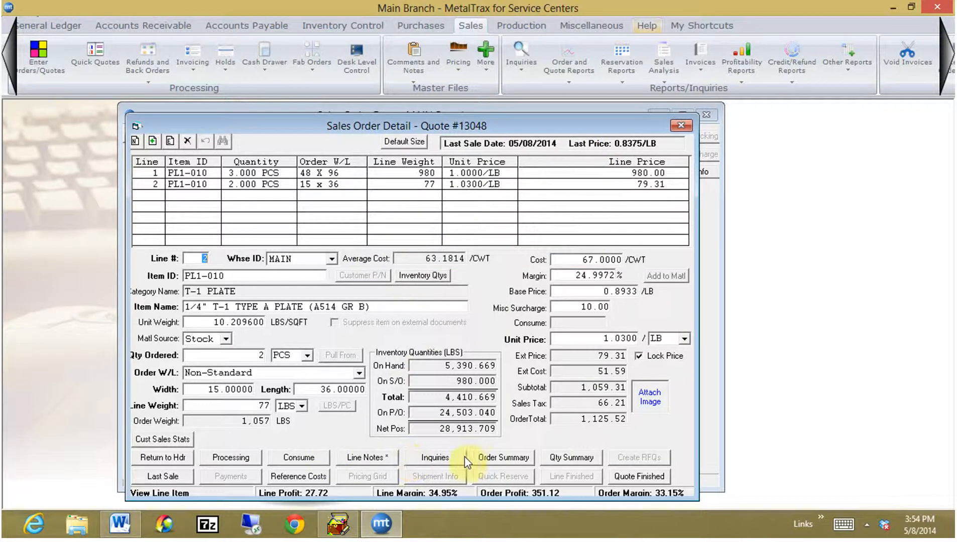
{"action": "left_click", "coordinate": [435, 459]}
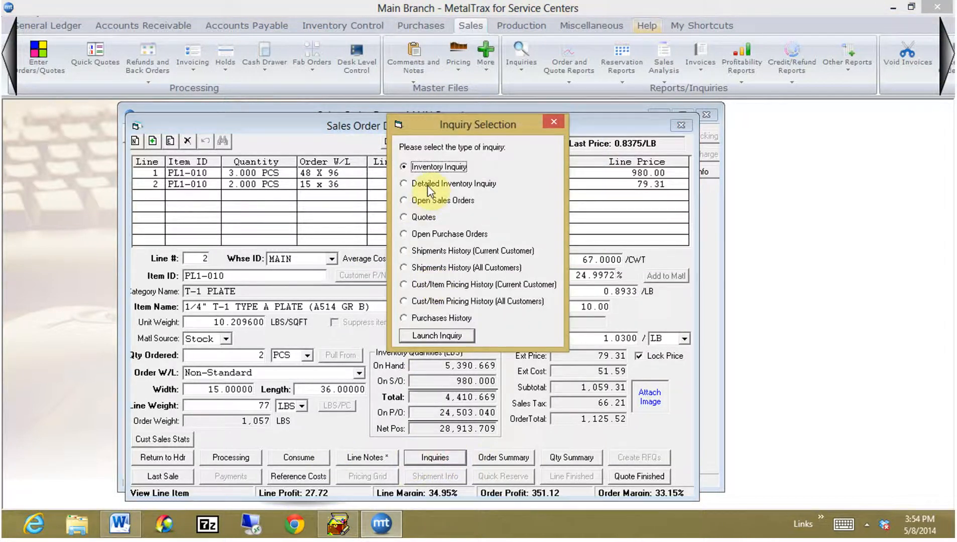
{"action": "left_click", "coordinate": [407, 286]}
{"action": "left_click", "coordinate": [435, 334]}
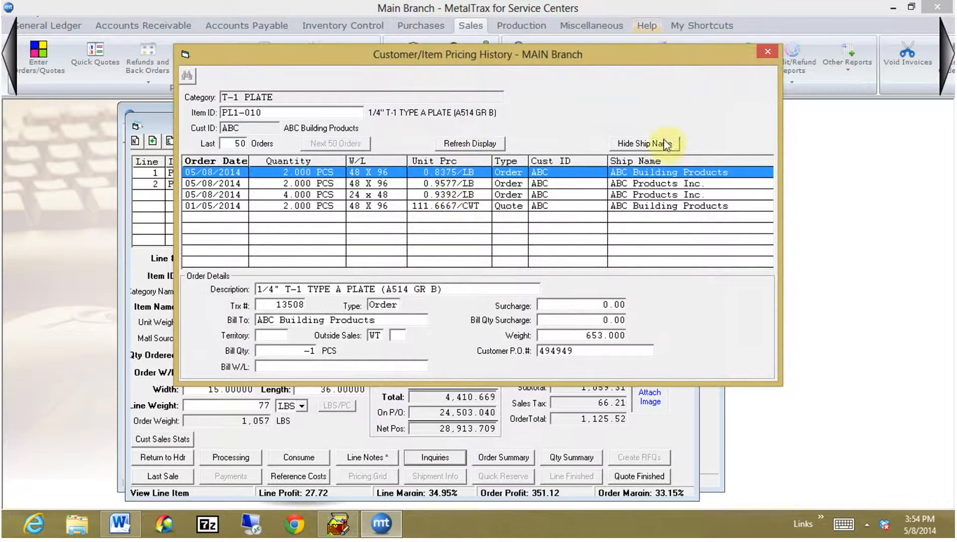
{"action": "left_click", "coordinate": [766, 52]}
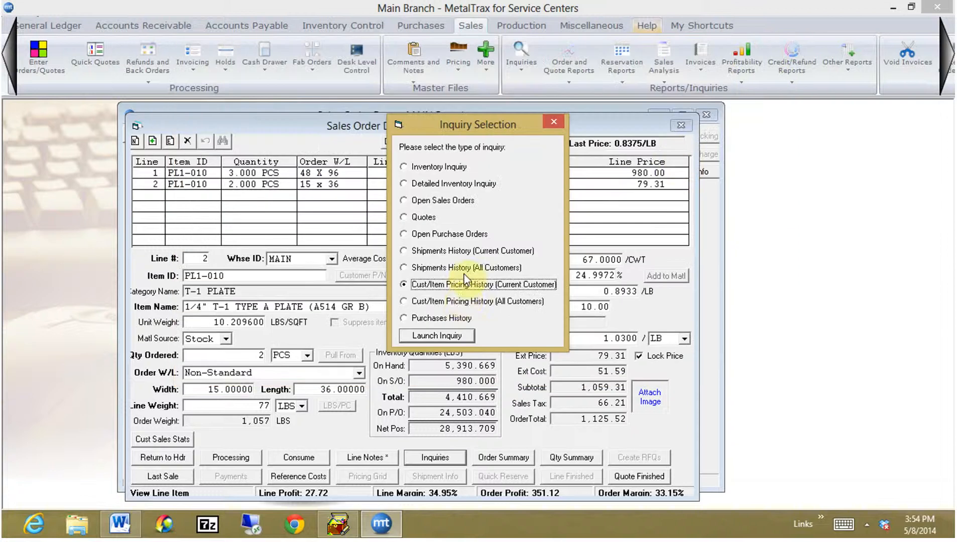
{"action": "left_click", "coordinate": [553, 122]}
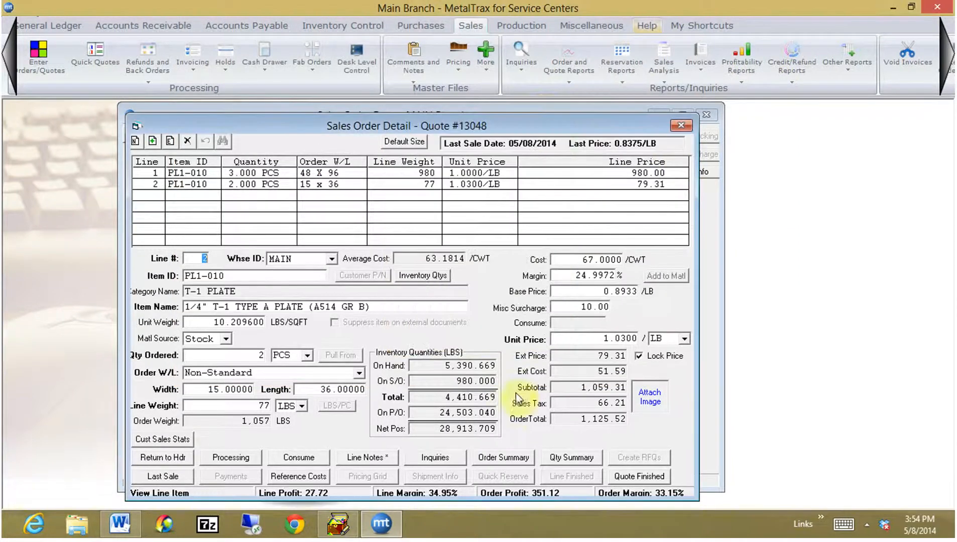
Finish the quote and add a 25.00 surcharge per LOT to it.
{"action": "left_click", "coordinate": [642, 478]}
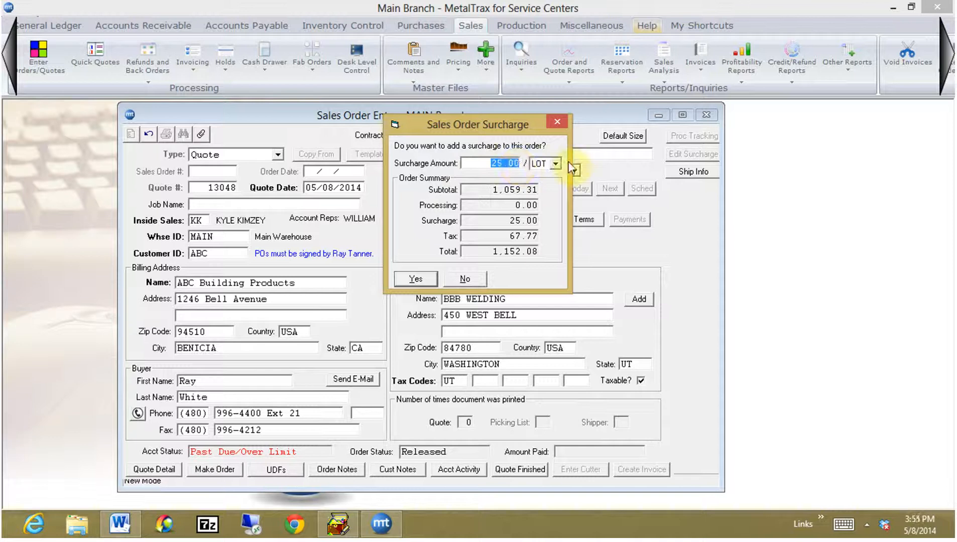
{"action": "left_click", "coordinate": [554, 164]}
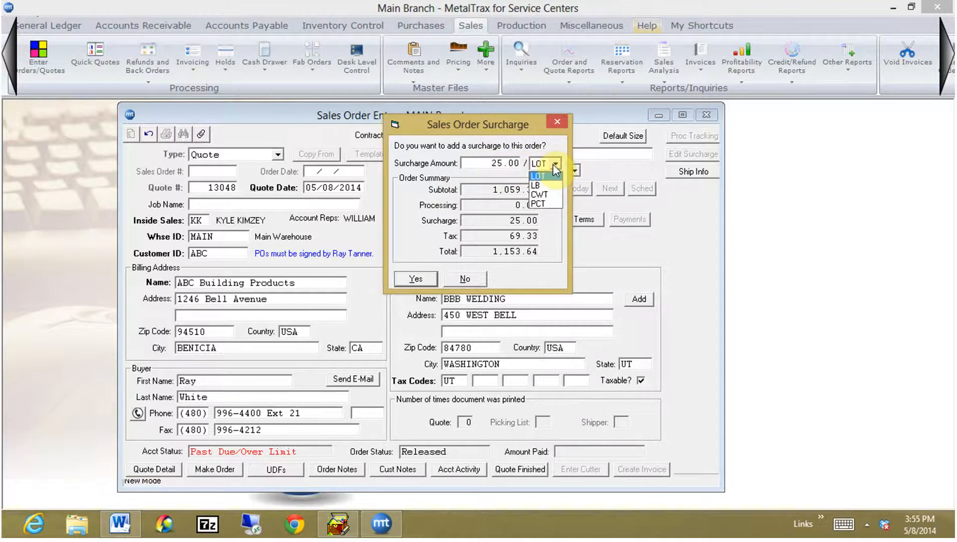
{"action": "left_click", "coordinate": [552, 165]}
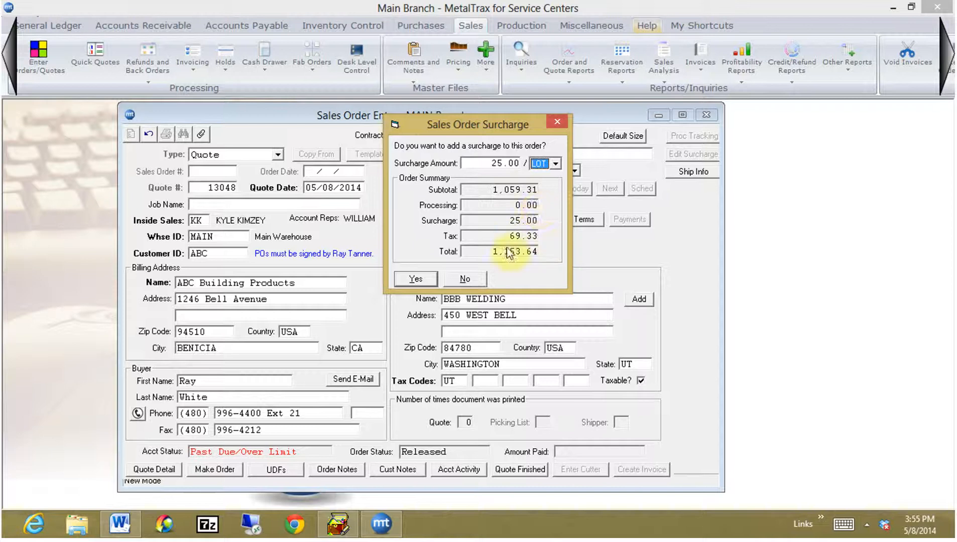
{"action": "left_click", "coordinate": [409, 280]}
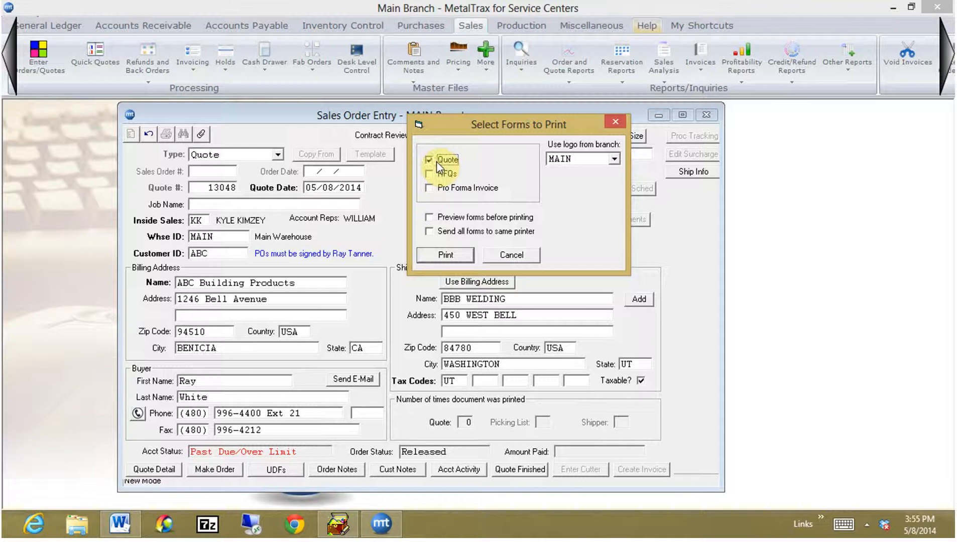
Generate the Quote form with a preview before printing and look through the quotation document.
{"action": "left_click", "coordinate": [429, 217]}
{"action": "left_click", "coordinate": [432, 259]}
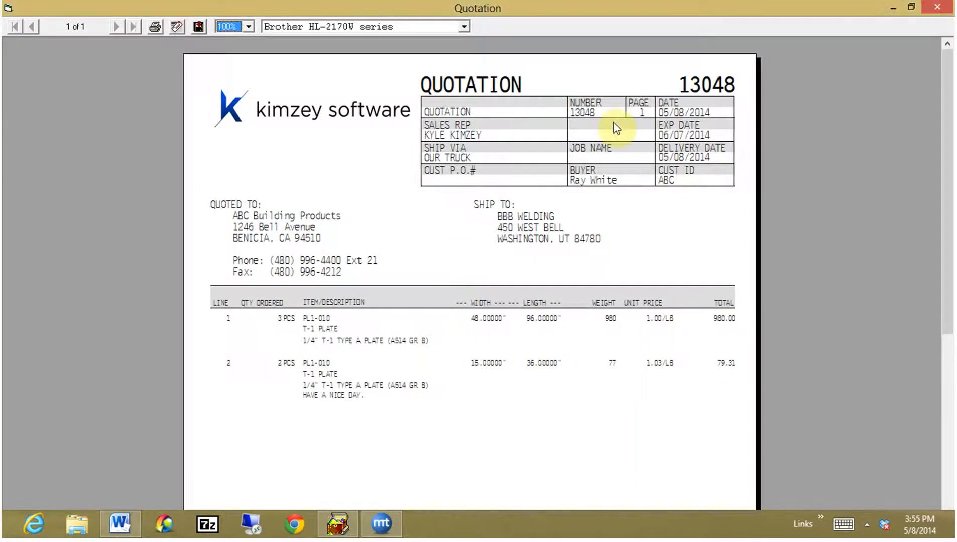
{"action": "left_click_drag", "start_coordinate": [946, 222], "coordinate": [617, 188]}
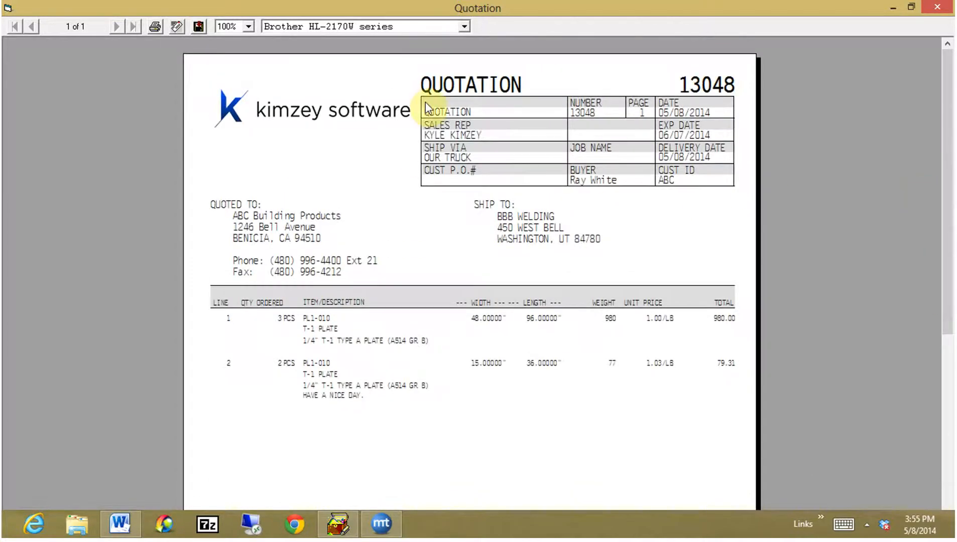